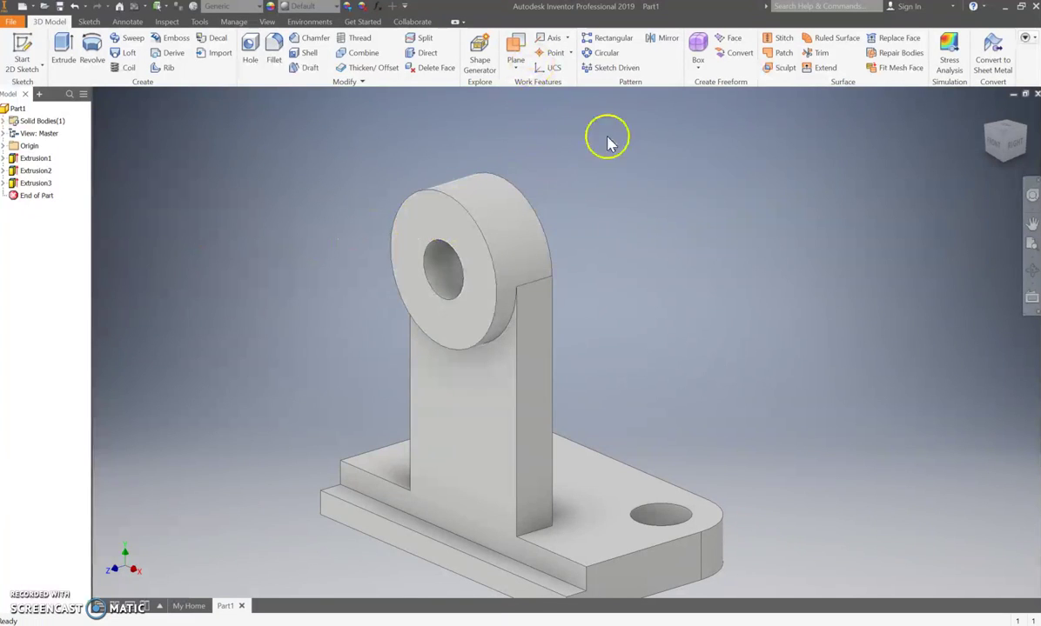
# Expand the part's origin geometry and examine where the YZ, XZ and XY planes lie relative to the bracket
pyautogui.click(17, 108)
pyautogui.click(24, 46)
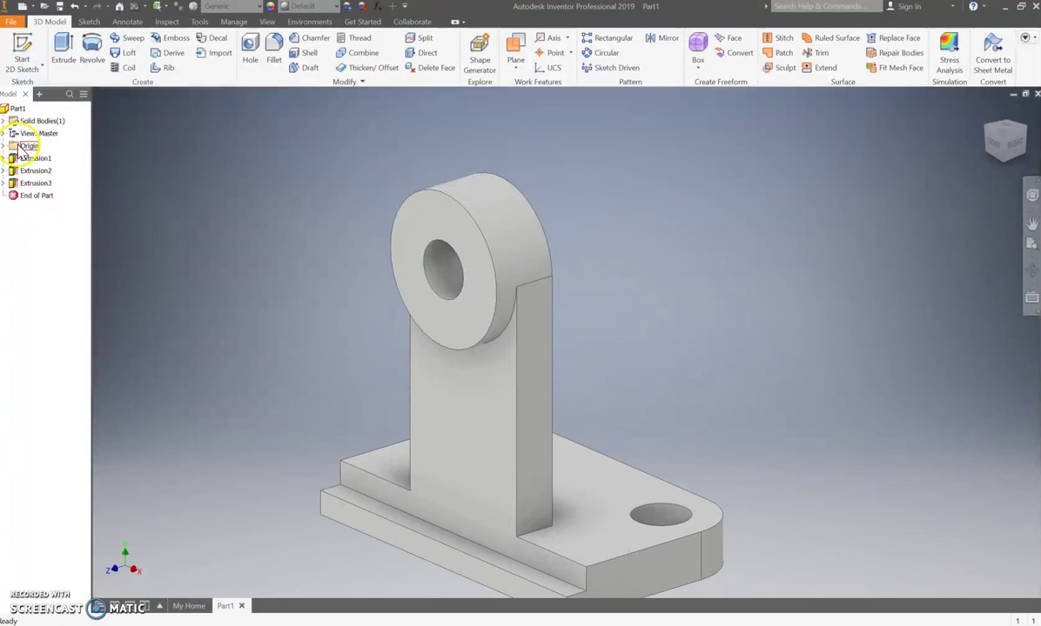
pyautogui.click(3, 146)
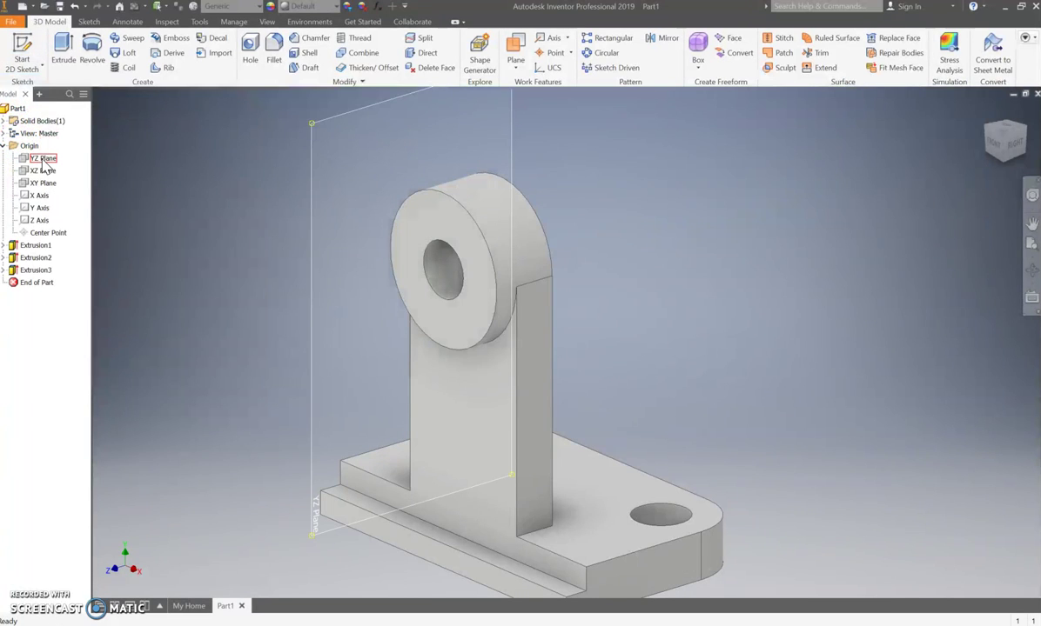
pyautogui.click(998, 150)
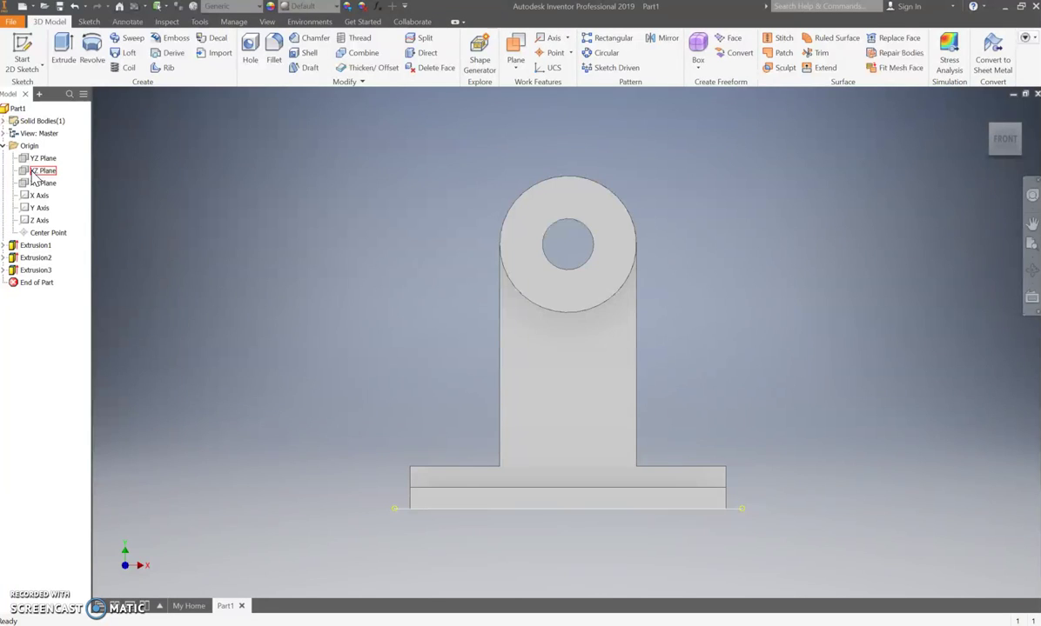
pyautogui.click(37, 185)
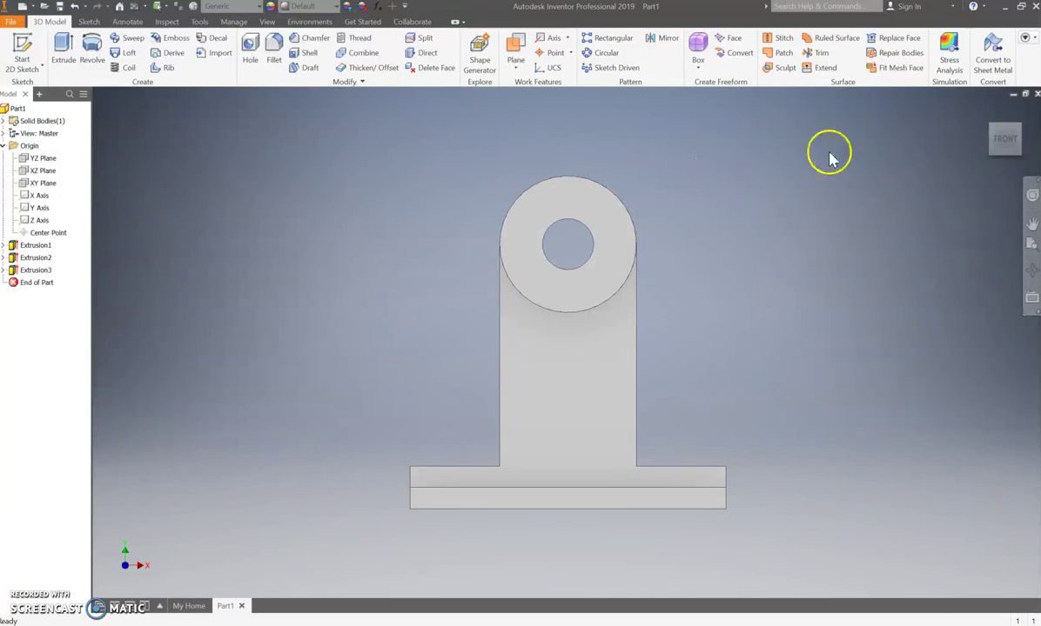
pyautogui.click(1018, 127)
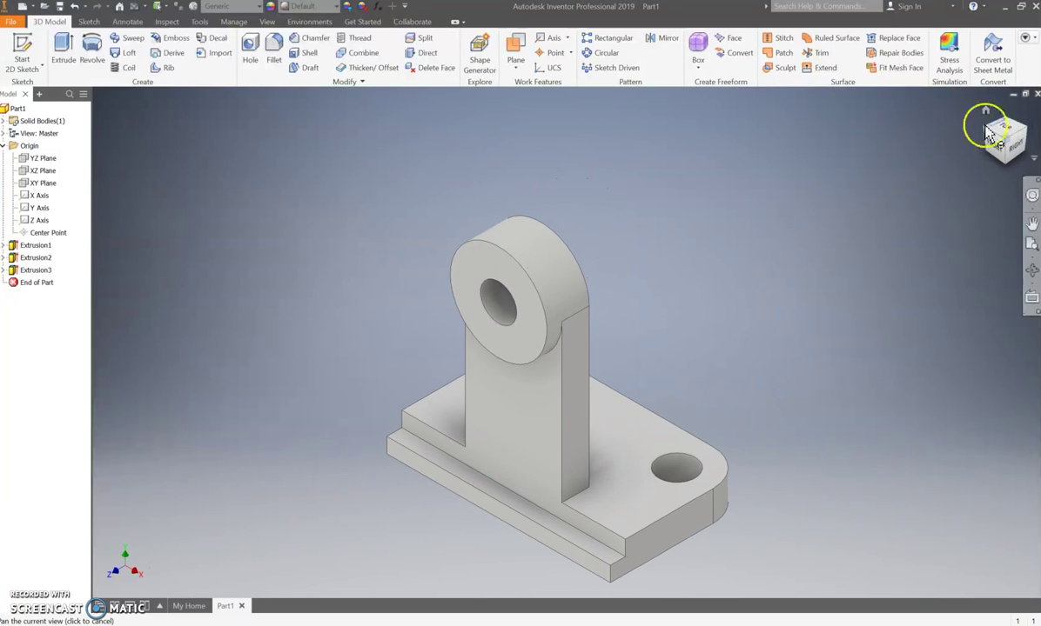
# Create a midplane between the two narrow side faces of the bracket's upright
pyautogui.click(517, 70)
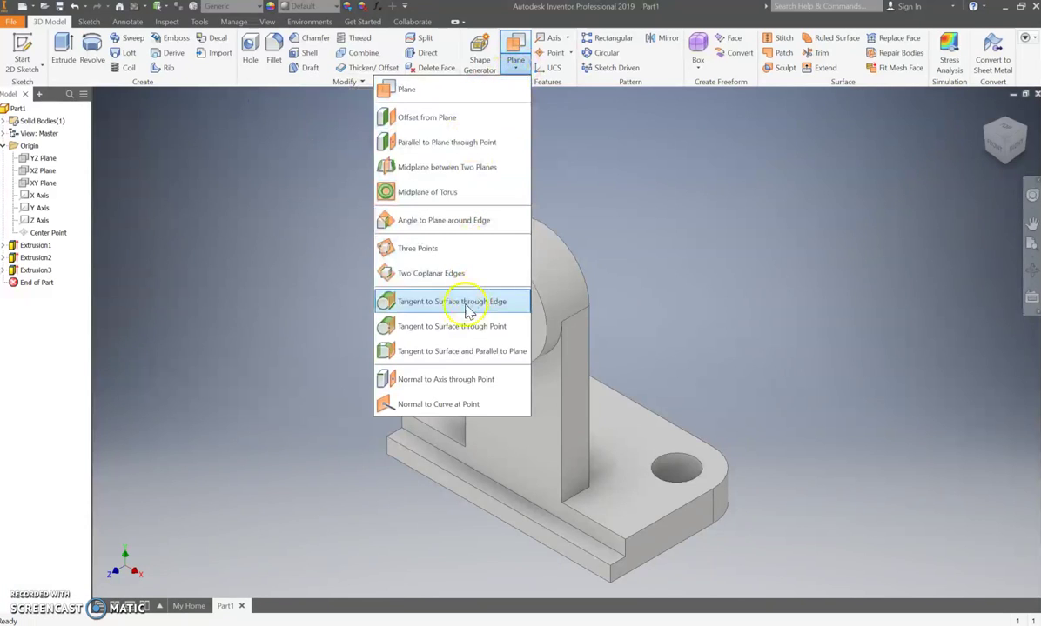
pyautogui.click(441, 168)
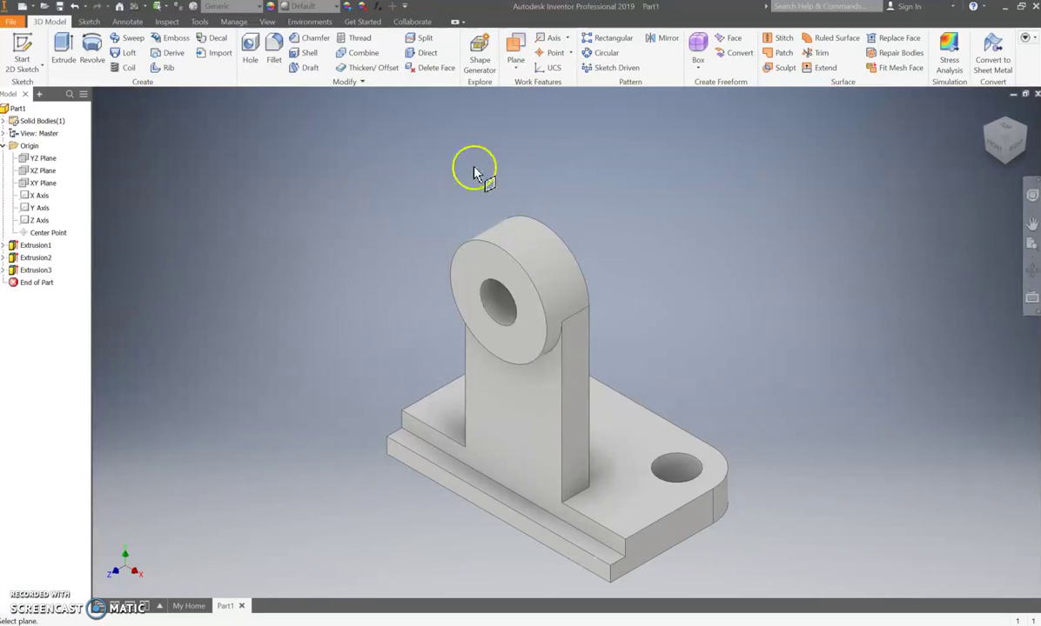
pyautogui.click(570, 362)
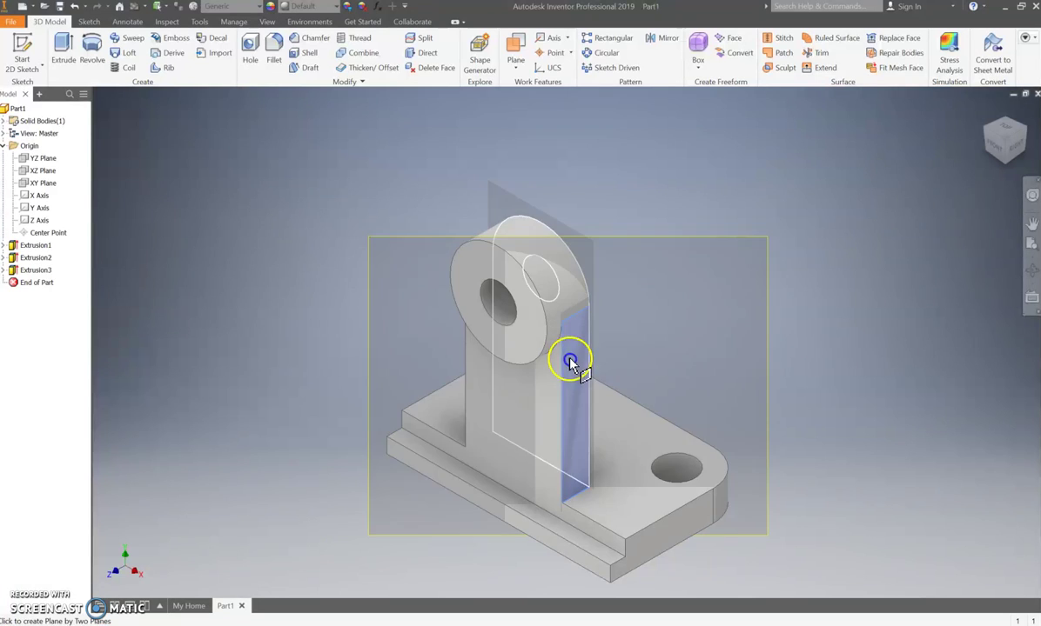
pyautogui.click(992, 135)
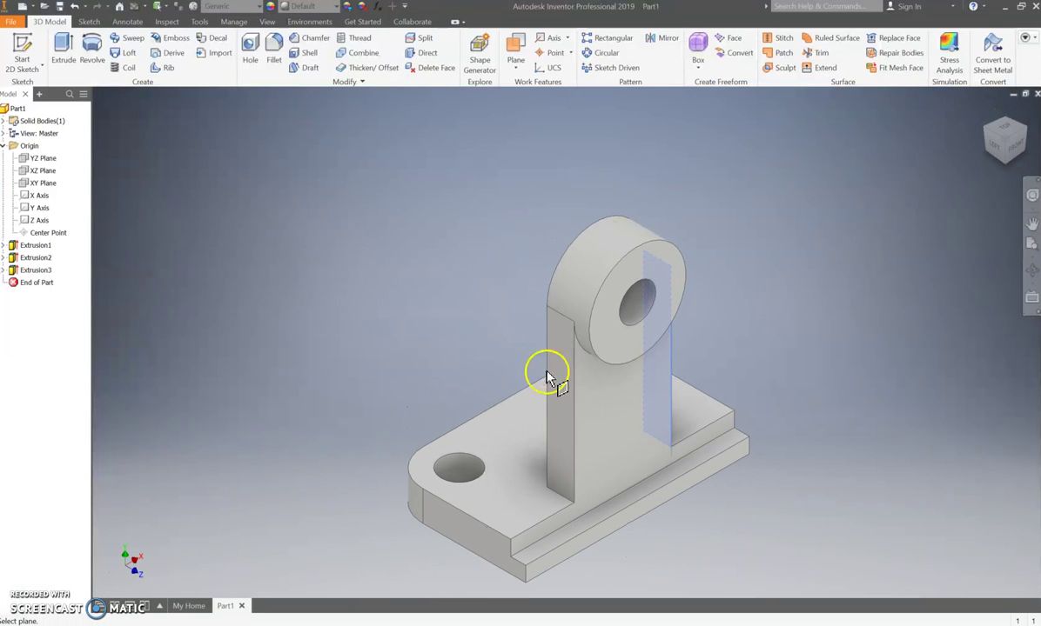
pyautogui.click(557, 385)
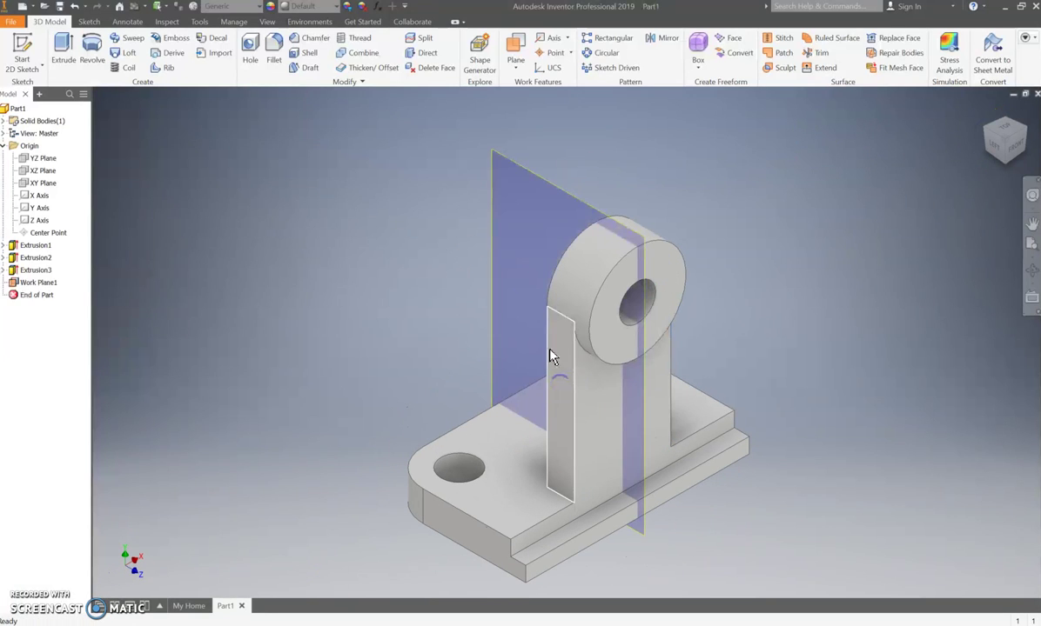
pyautogui.click(314, 159)
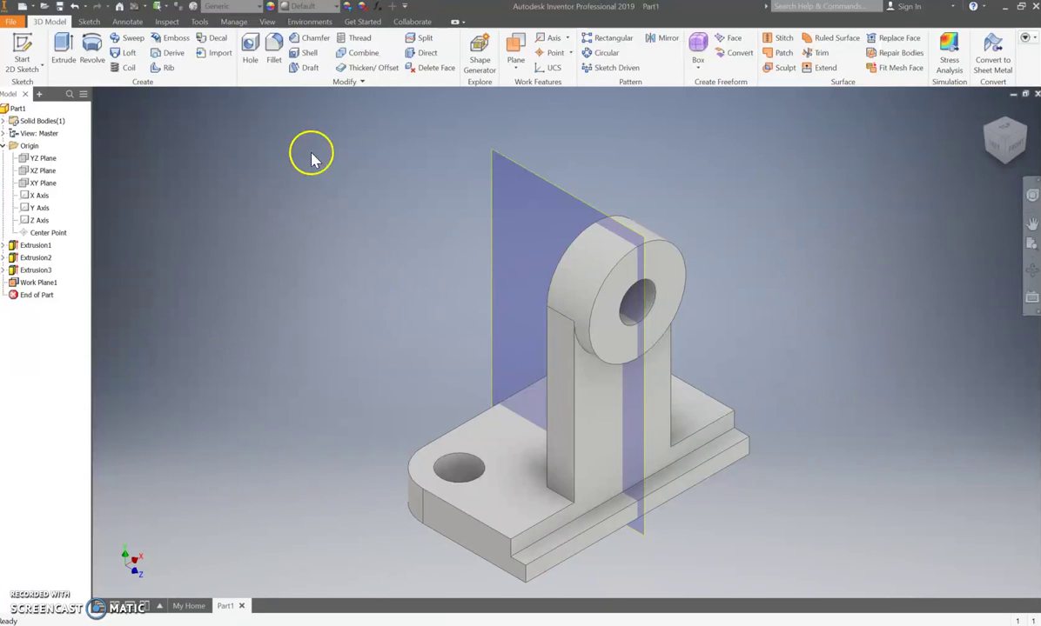
# Start a sketch on the new midplane and slice the graphics at the sketch plane
pyautogui.click(502, 160)
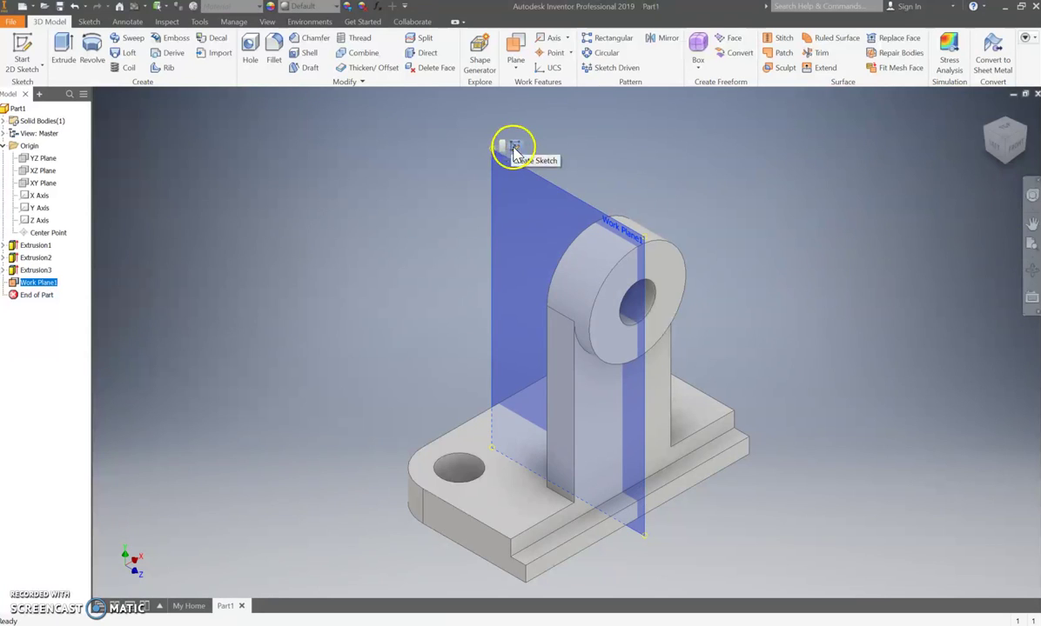
pyautogui.click(513, 152)
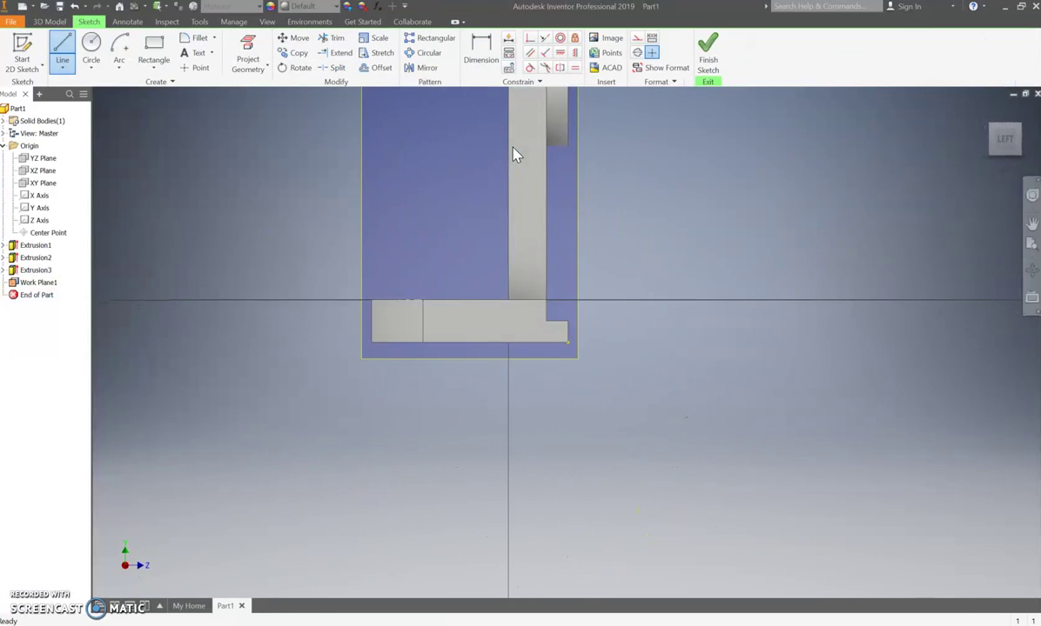
pyautogui.press('Escape')
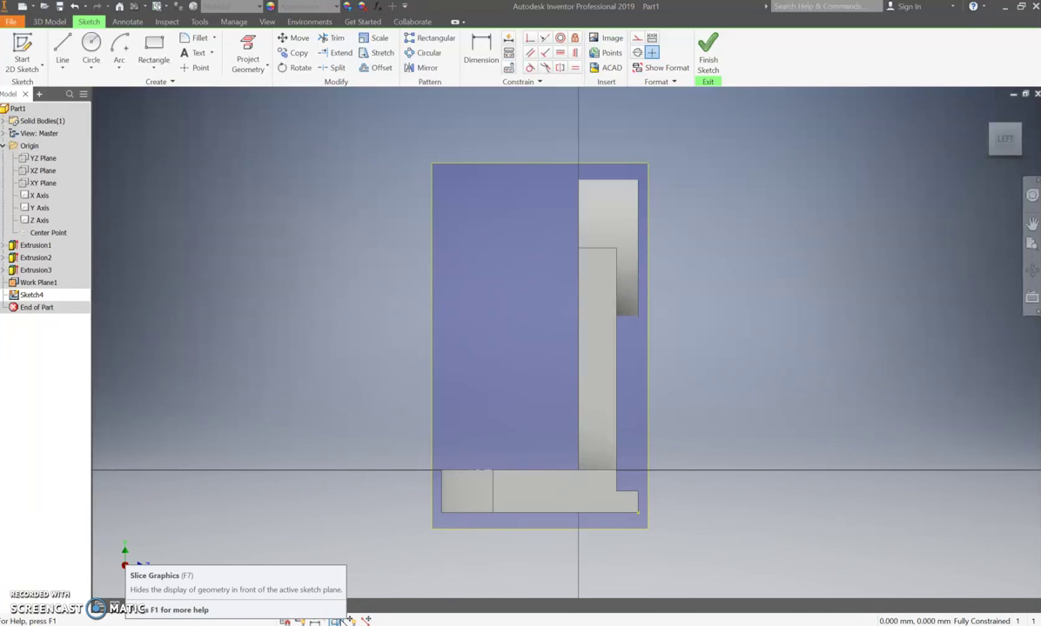
pyautogui.click(339, 620)
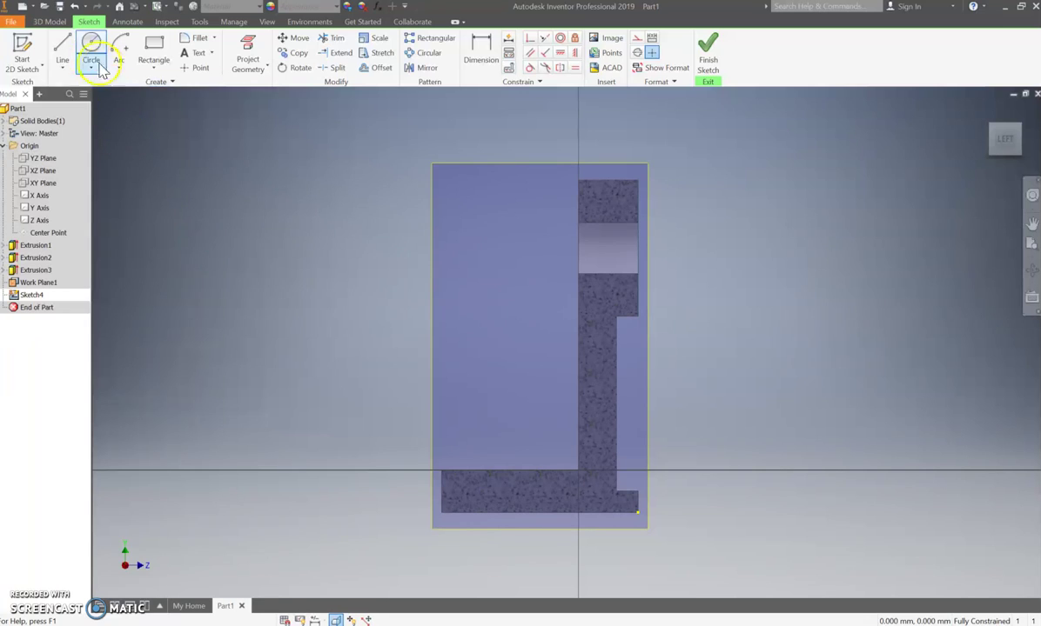
# Sketch a closed triangle from the base's rear top edge to the foot of the upright and 40 mm up it, and finish the sketch
pyautogui.click(62, 62)
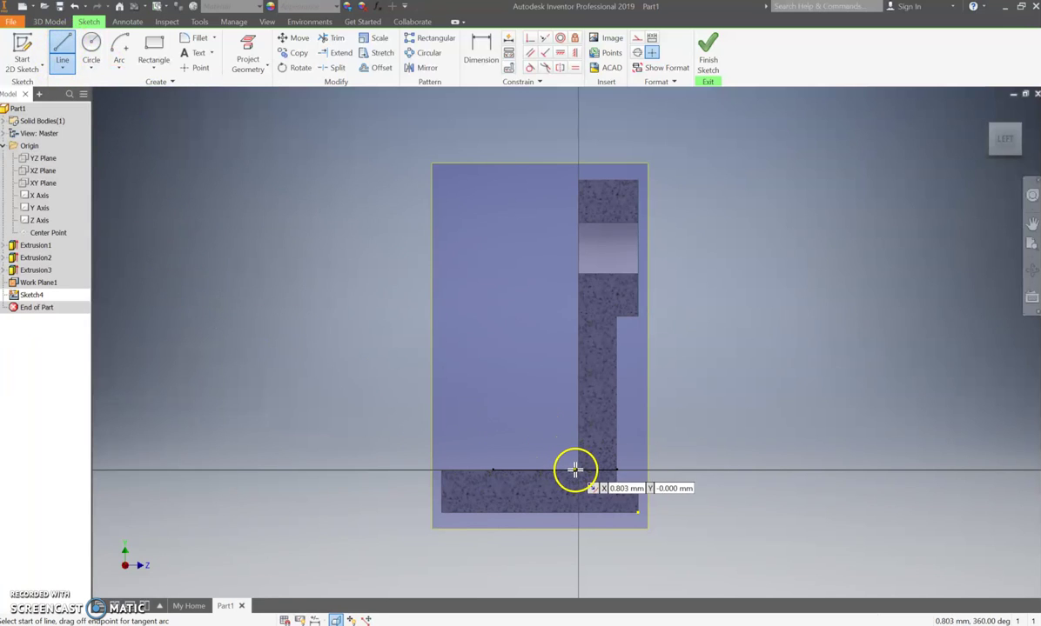
pyautogui.click(442, 471)
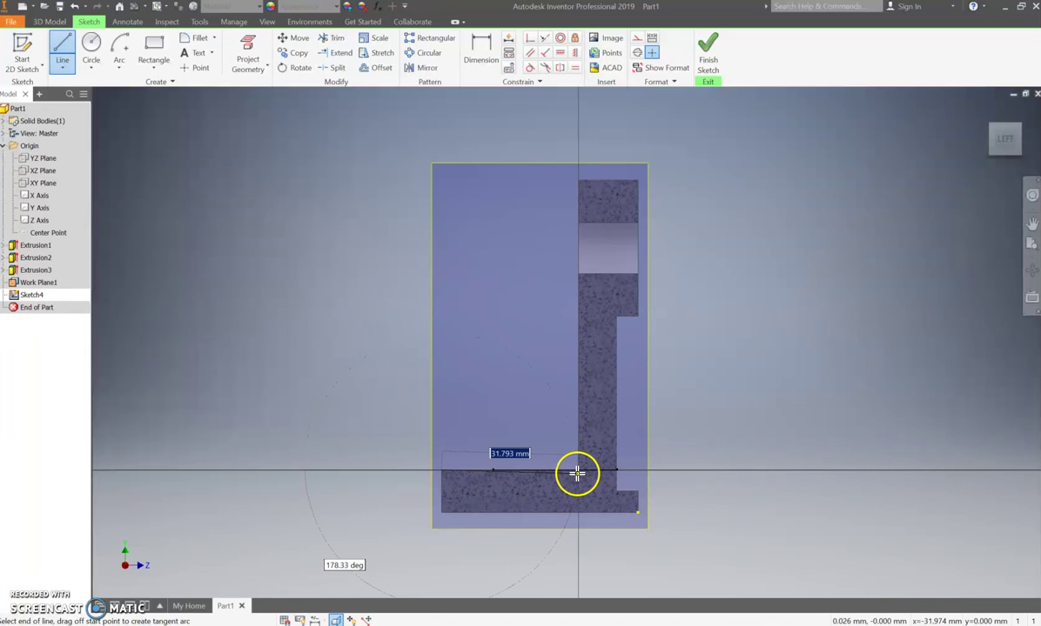
pyautogui.scroll(-5, 579, 471)
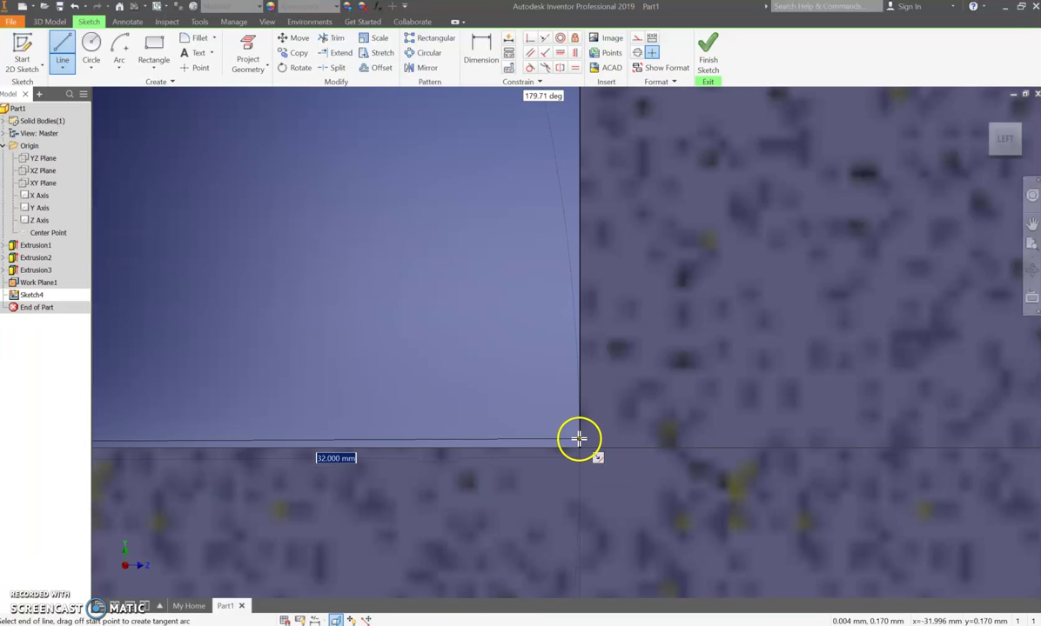
pyautogui.click(580, 448)
pyautogui.scroll(5, 579, 445)
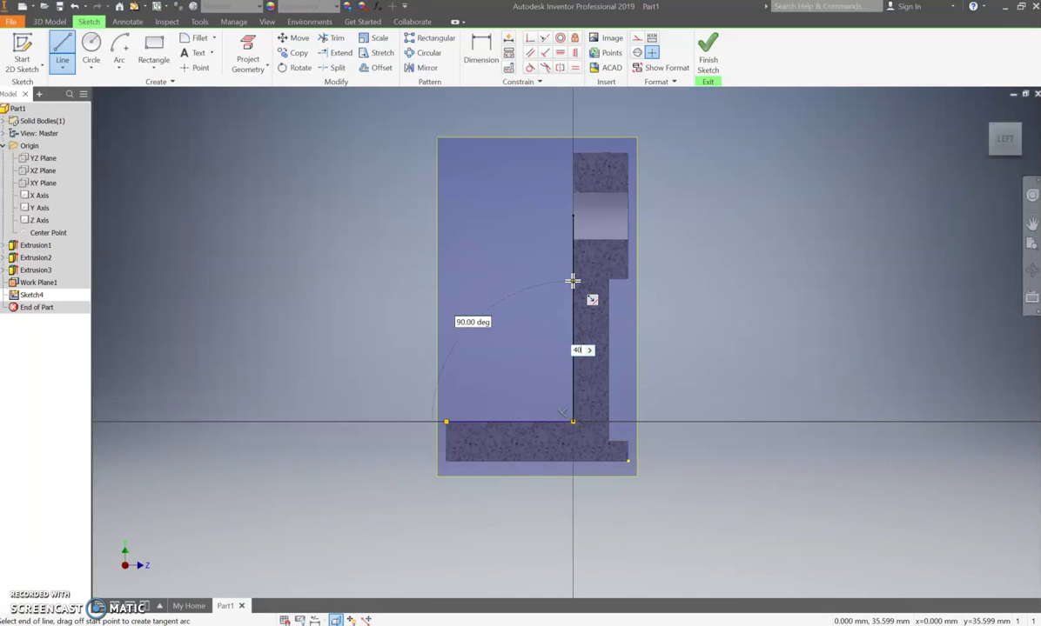
pyautogui.press('Return')
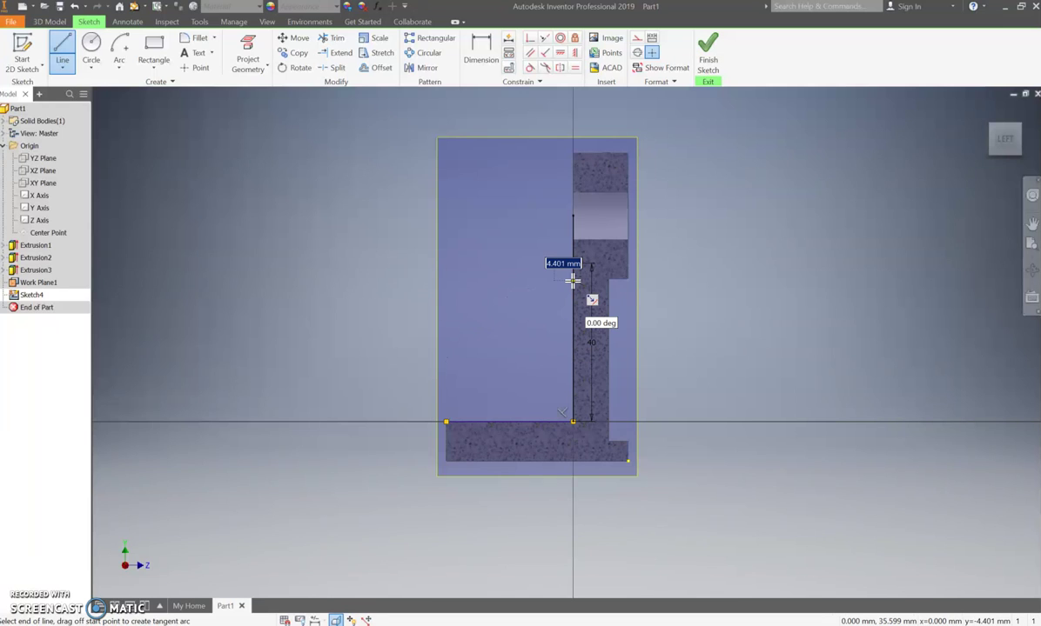
pyautogui.click(446, 423)
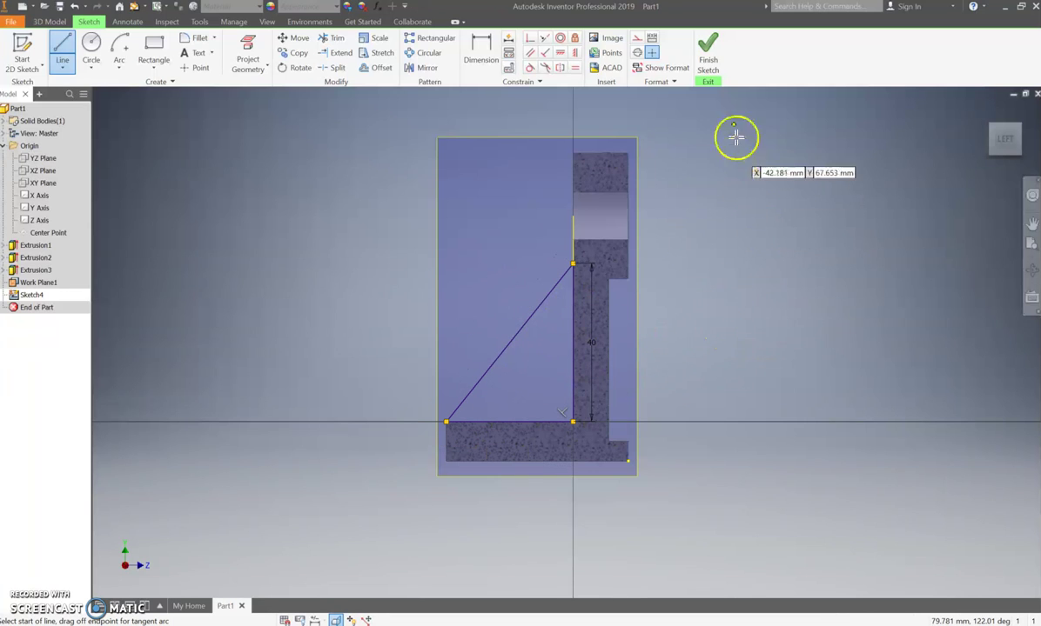
pyautogui.click(708, 63)
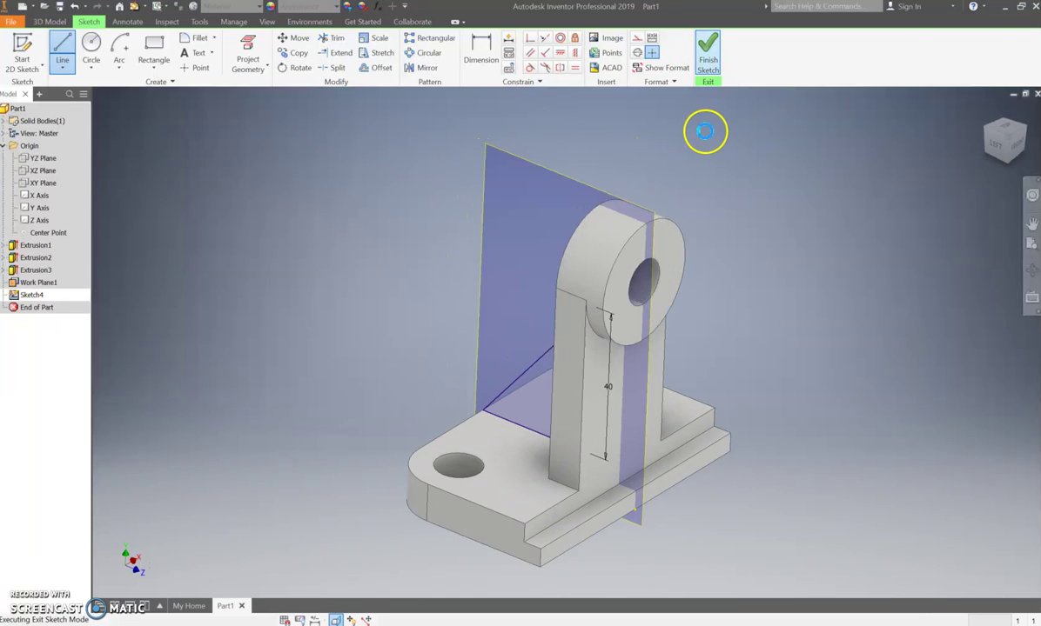
# Extrude the triangular rib profile 10 mm symmetrically about the midplane
pyautogui.click(987, 131)
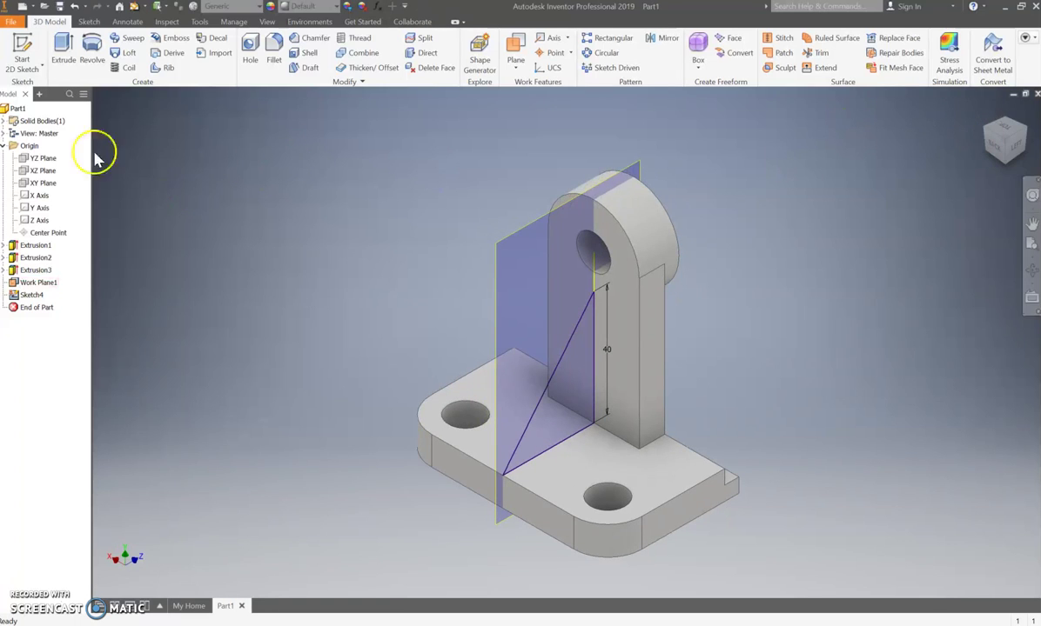
pyautogui.click(64, 50)
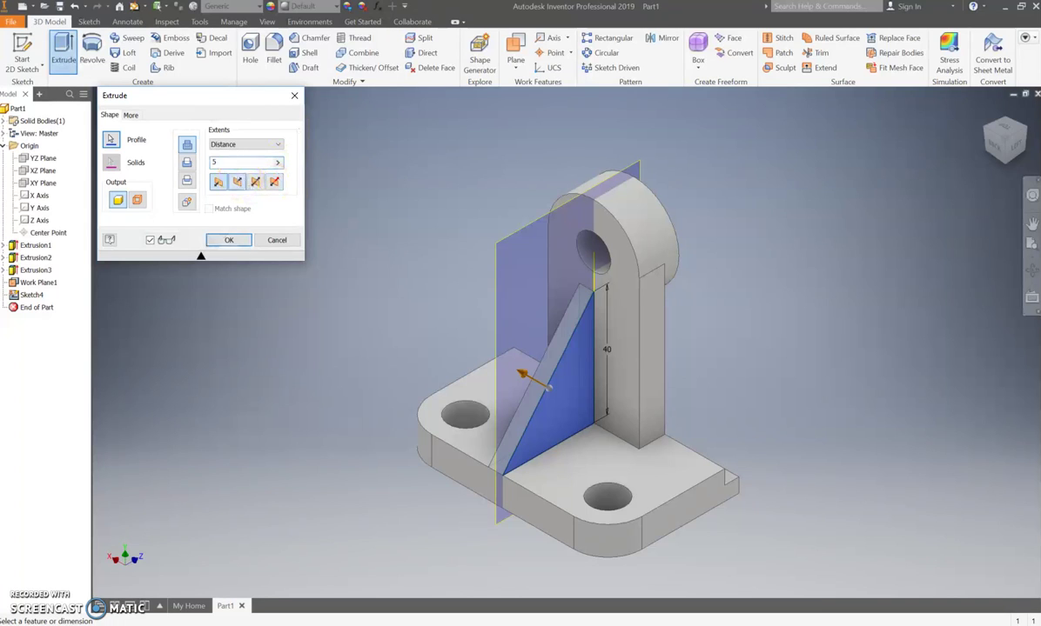
pyautogui.click(238, 181)
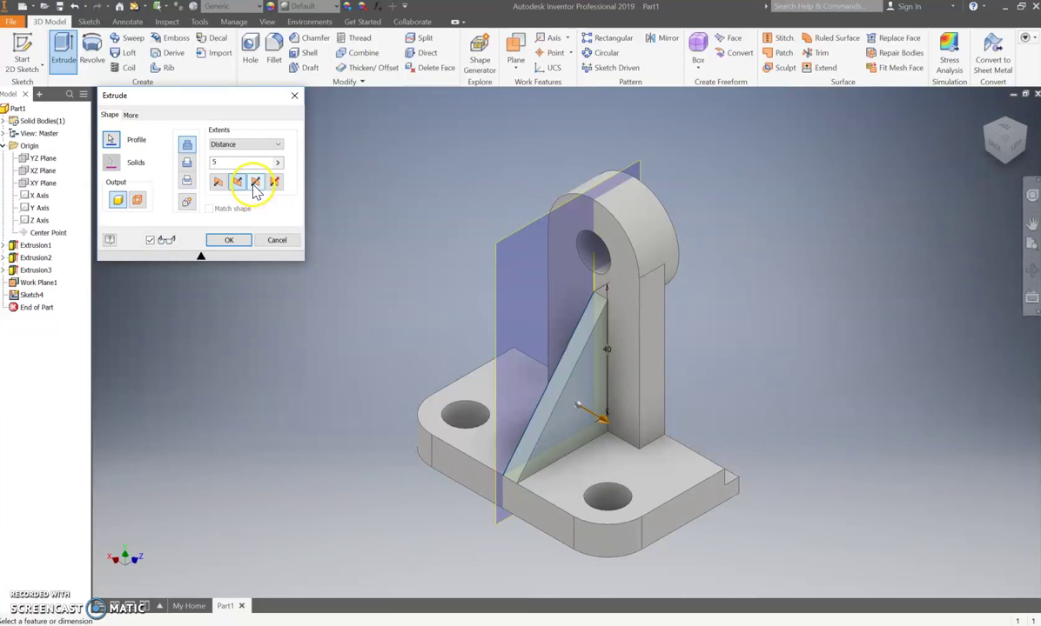
pyautogui.click(254, 185)
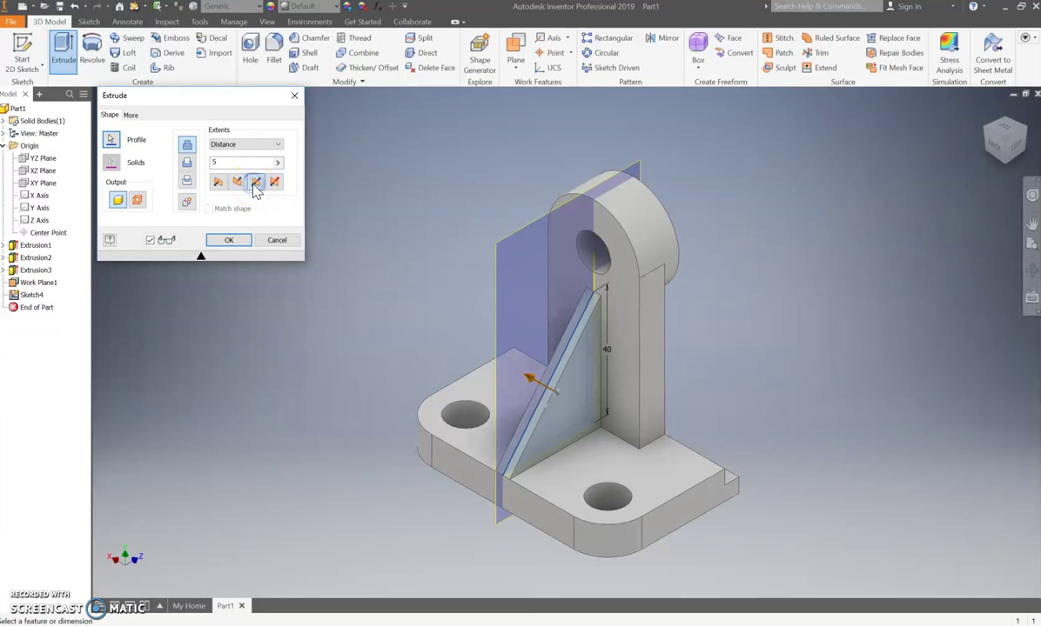
pyautogui.click(217, 163)
pyautogui.moveTo(220, 163); pyautogui.dragTo(201, 164)
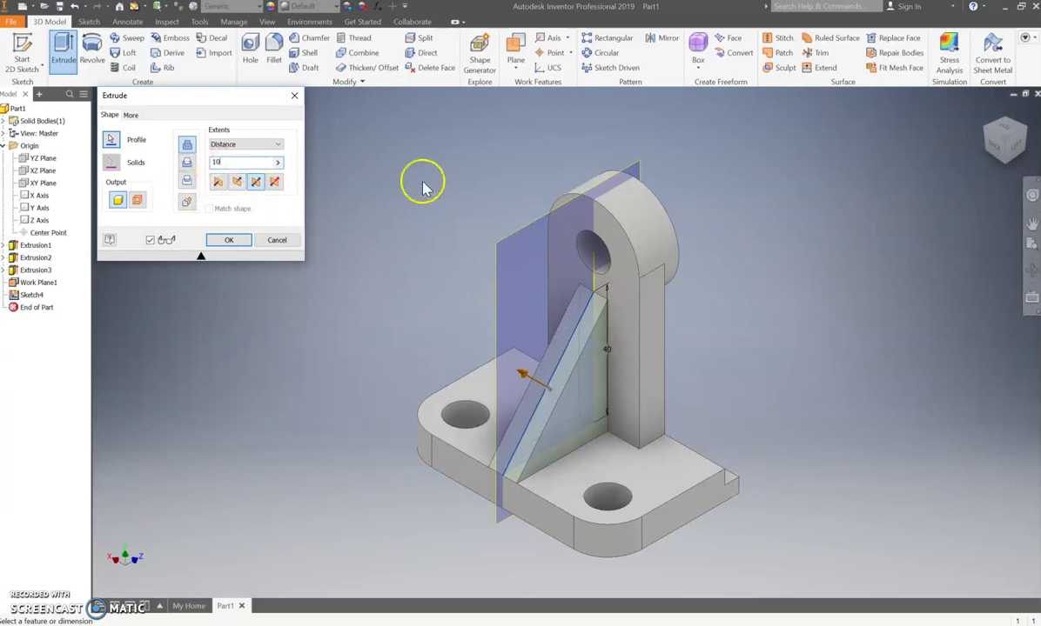
pyautogui.click(232, 243)
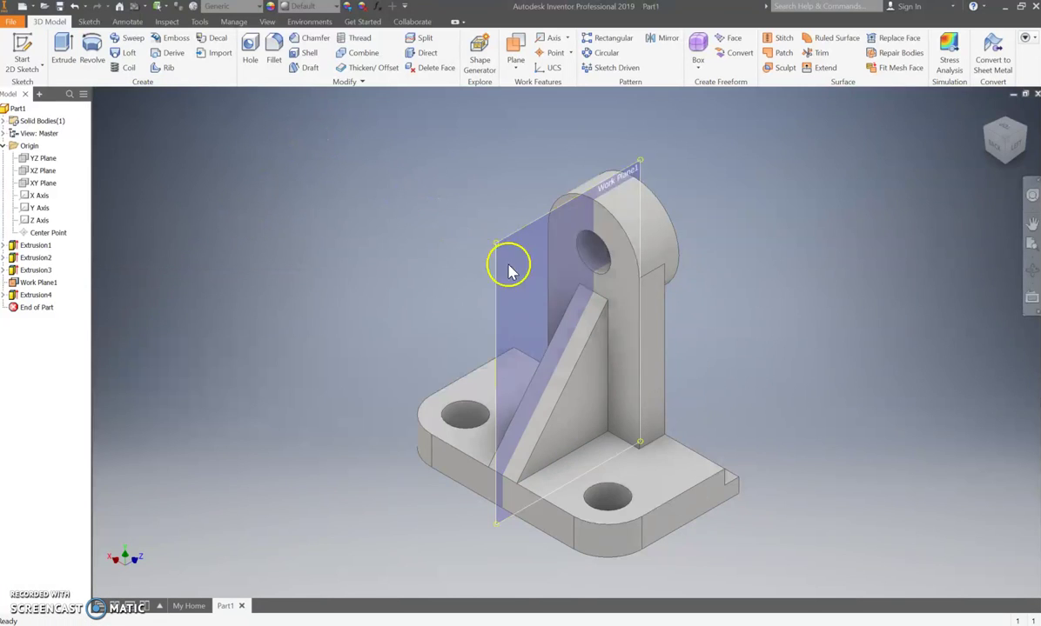
# Turn off the visibility of the midplane work plane
pyautogui.click(34, 283)
pyautogui.rightClick(35, 283)
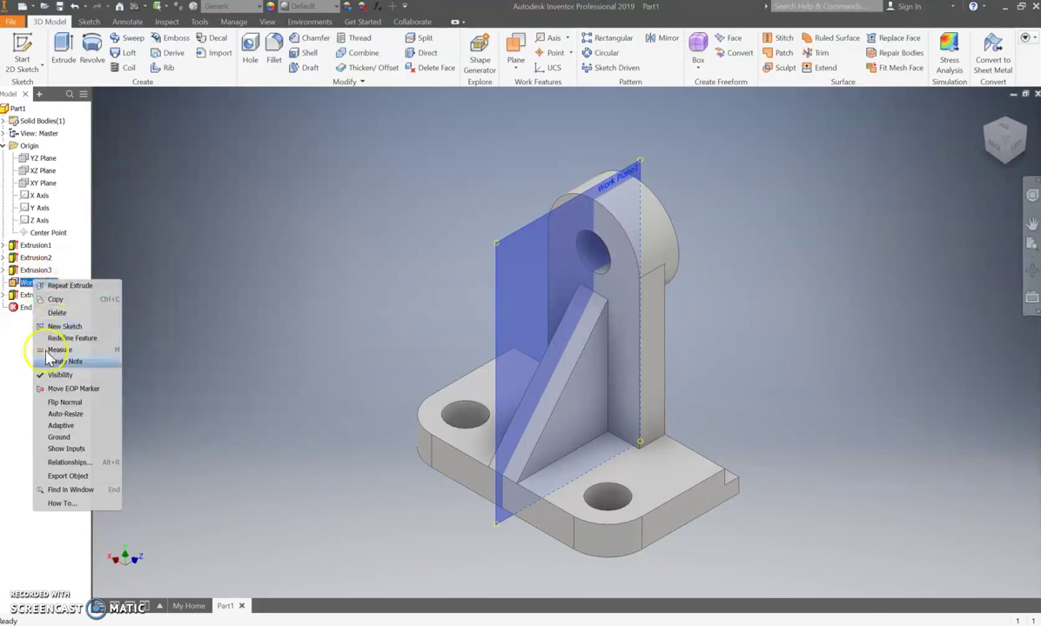
pyautogui.click(54, 375)
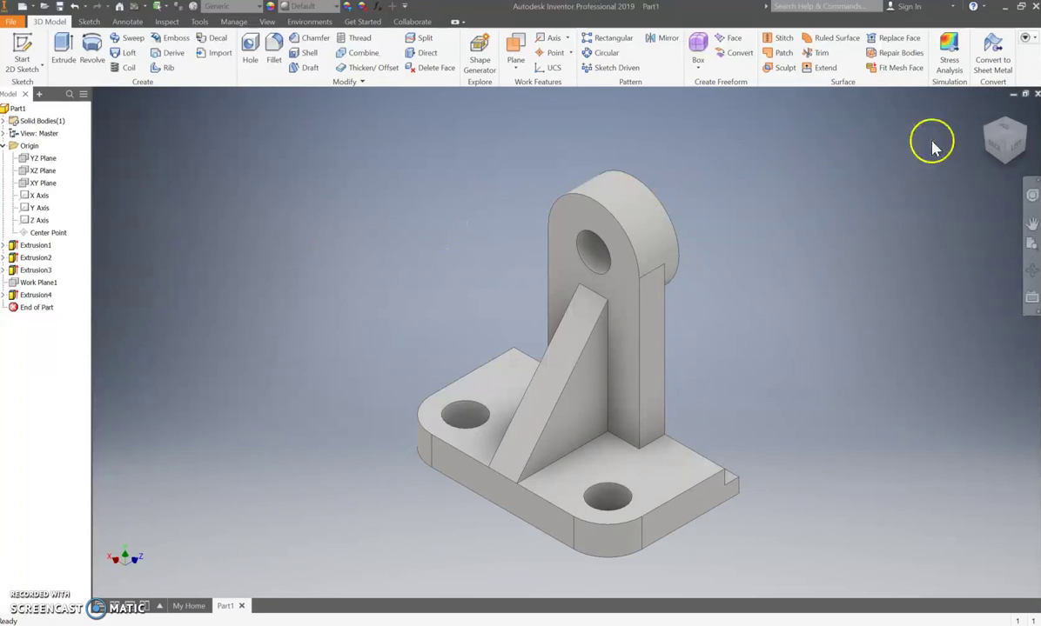
# Fillet the two edges where the upright's narrow sides meet the base with a 16 mm radius, as on the drawing
pyautogui.click(1025, 130)
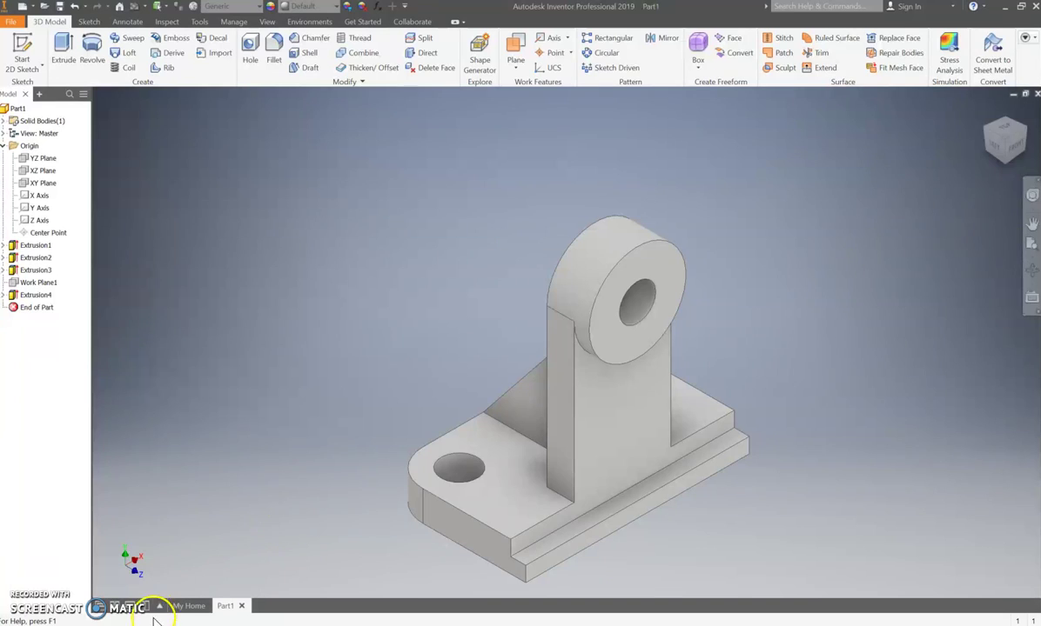
pyautogui.hotkey('alt', 'Tab')
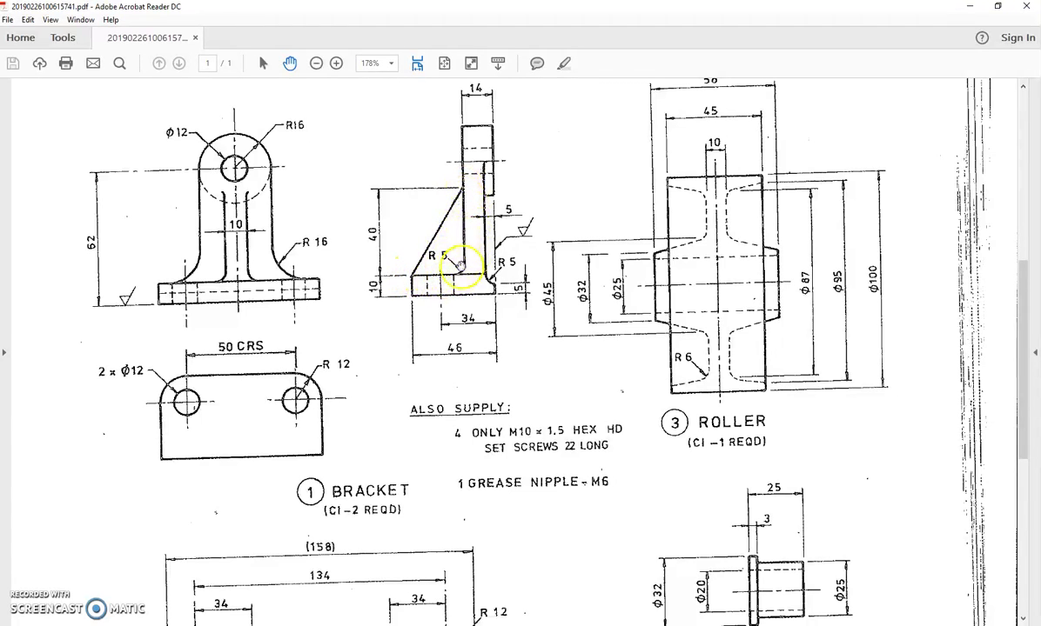
pyautogui.click(96, 625)
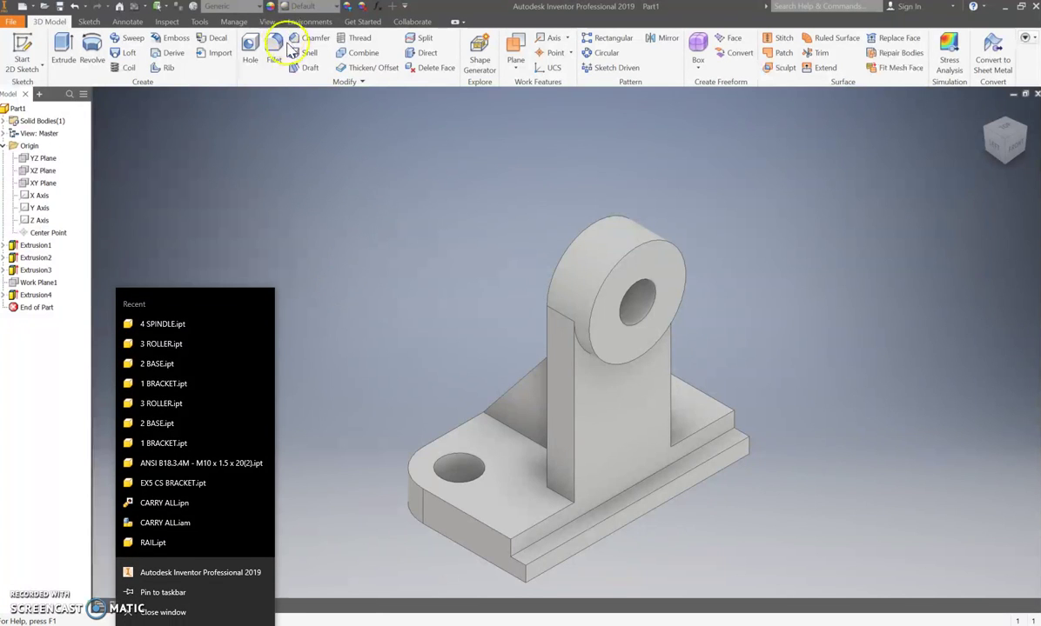
pyautogui.click(284, 55)
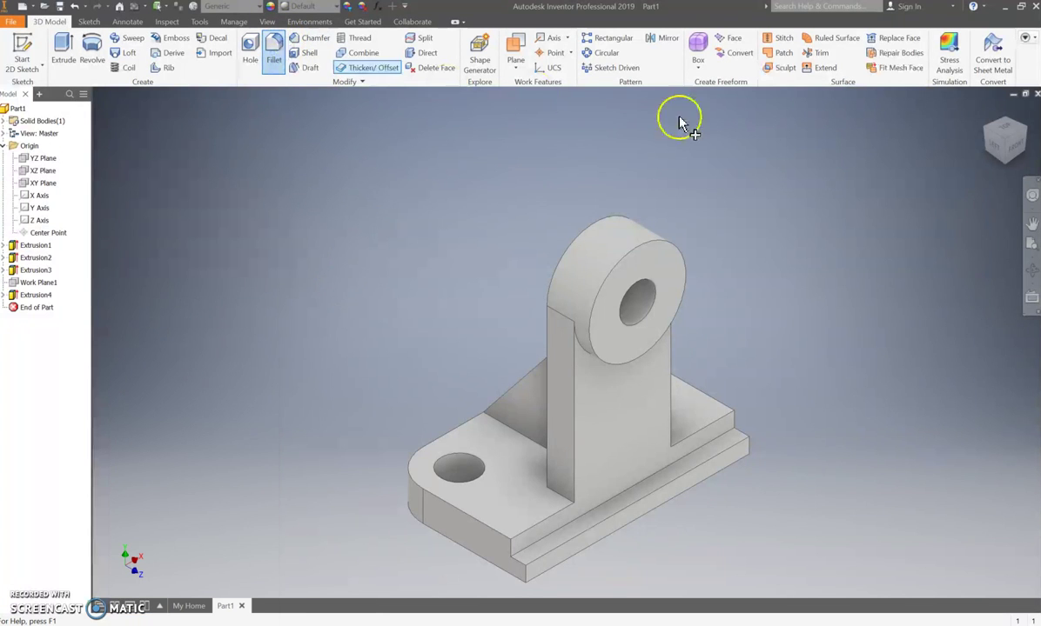
pyautogui.moveTo(829, 157); pyautogui.dragTo(287, 119)
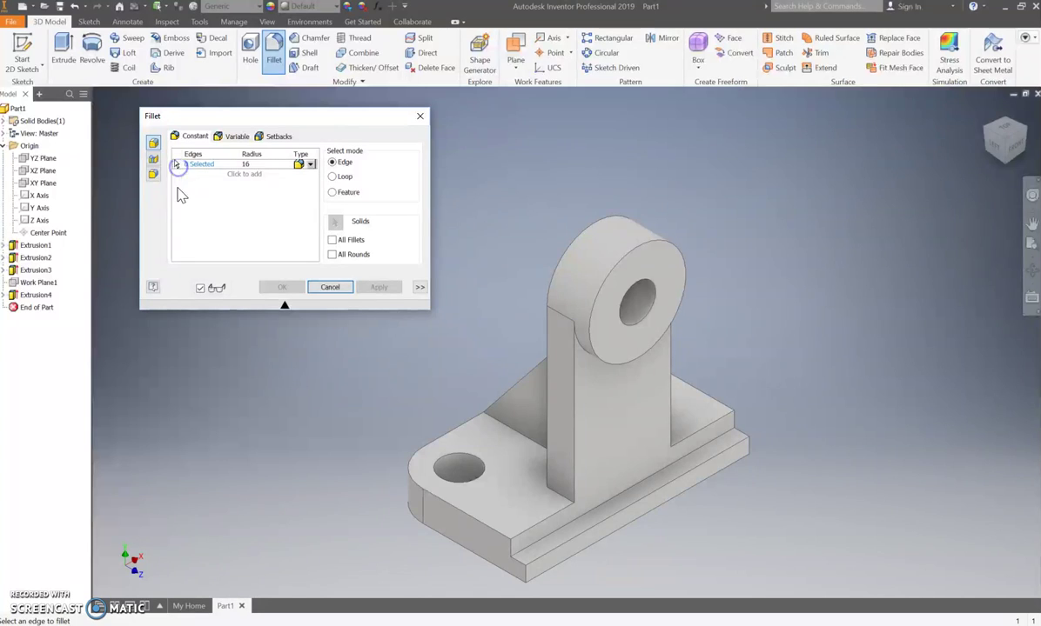
pyautogui.click(567, 498)
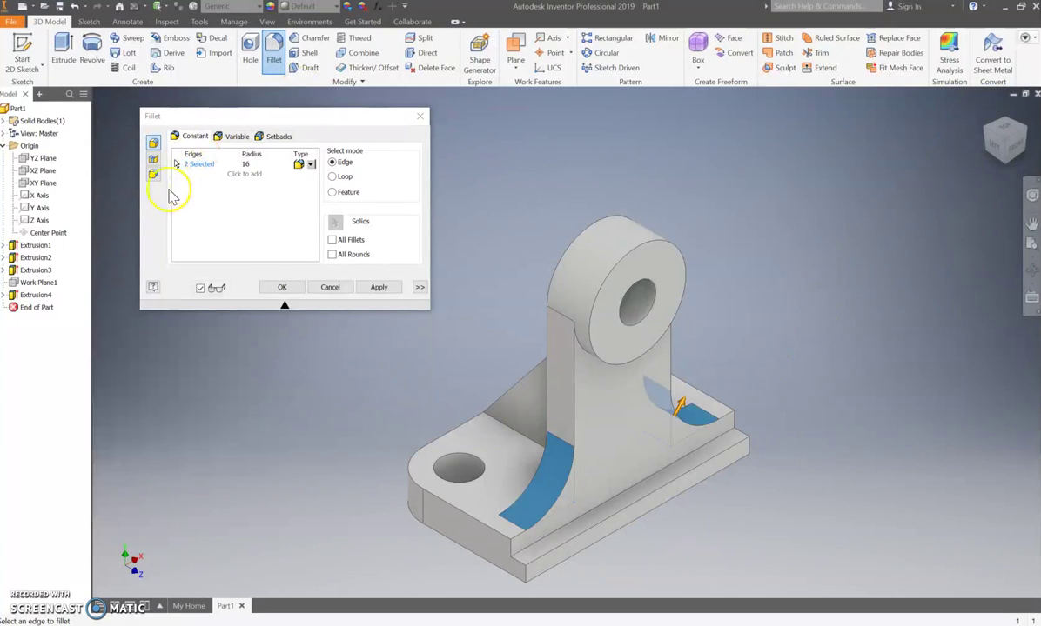
pyautogui.click(378, 288)
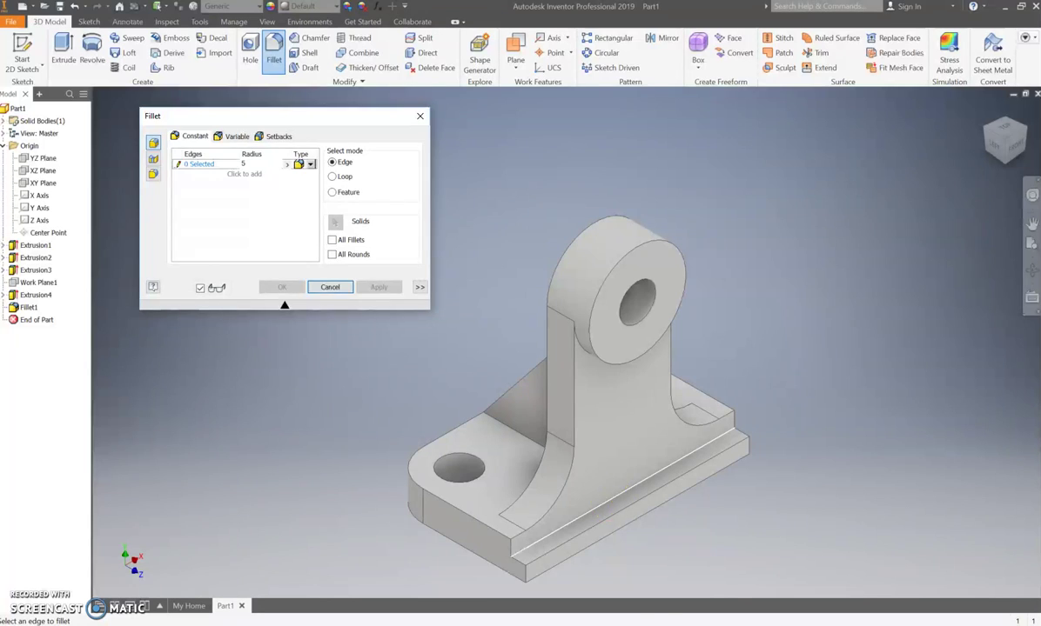
# Fillet the base's front step edge and the two edges at the foot of the upright's rear face with a 5 mm radius
pyautogui.click(614, 494)
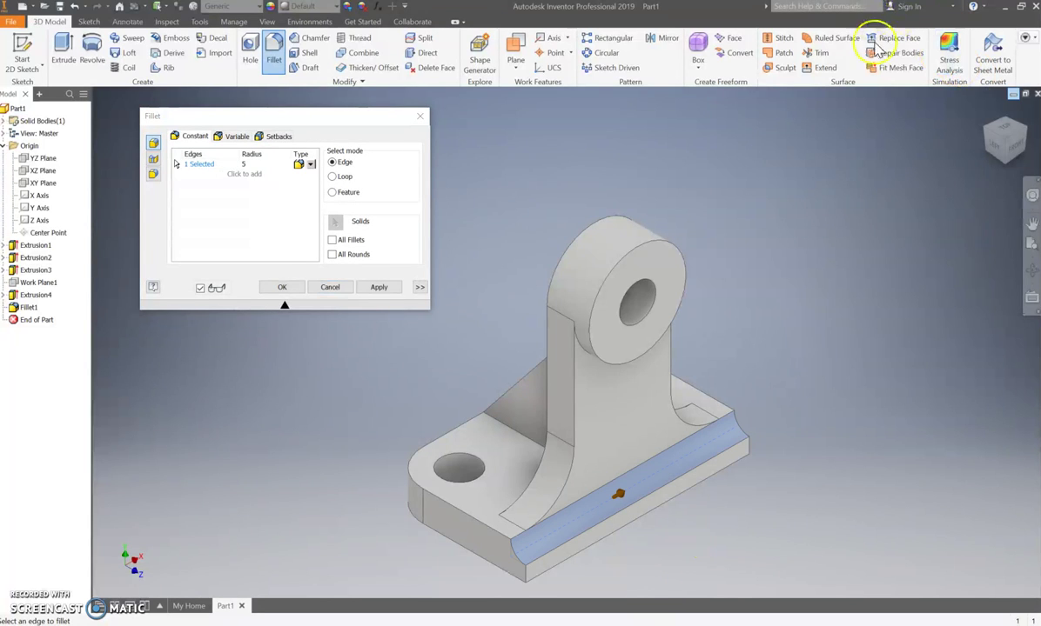
pyautogui.click(989, 137)
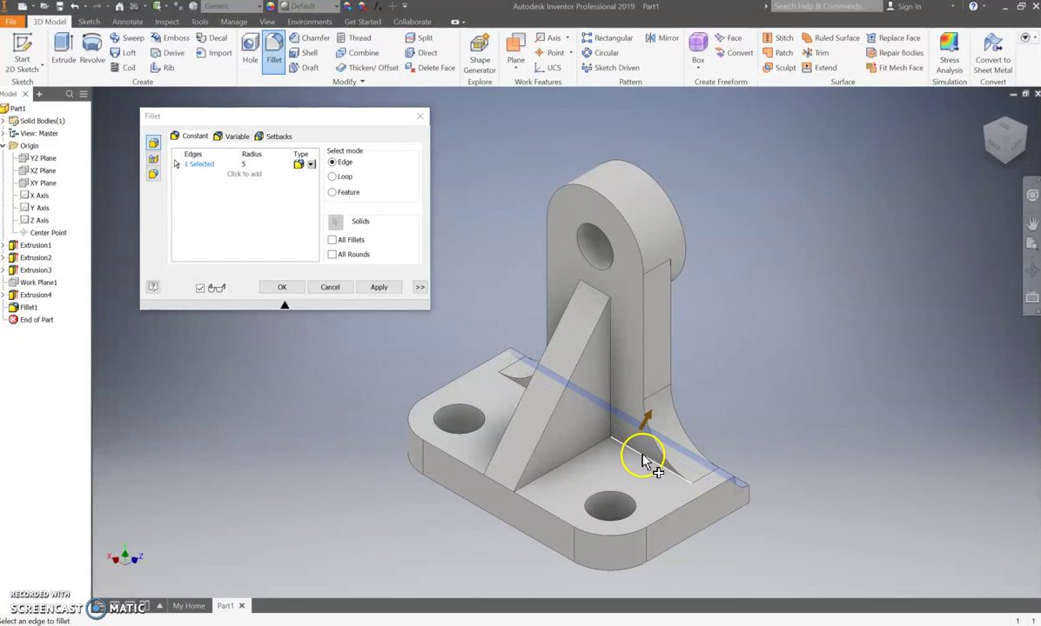
pyautogui.click(642, 456)
pyautogui.click(520, 386)
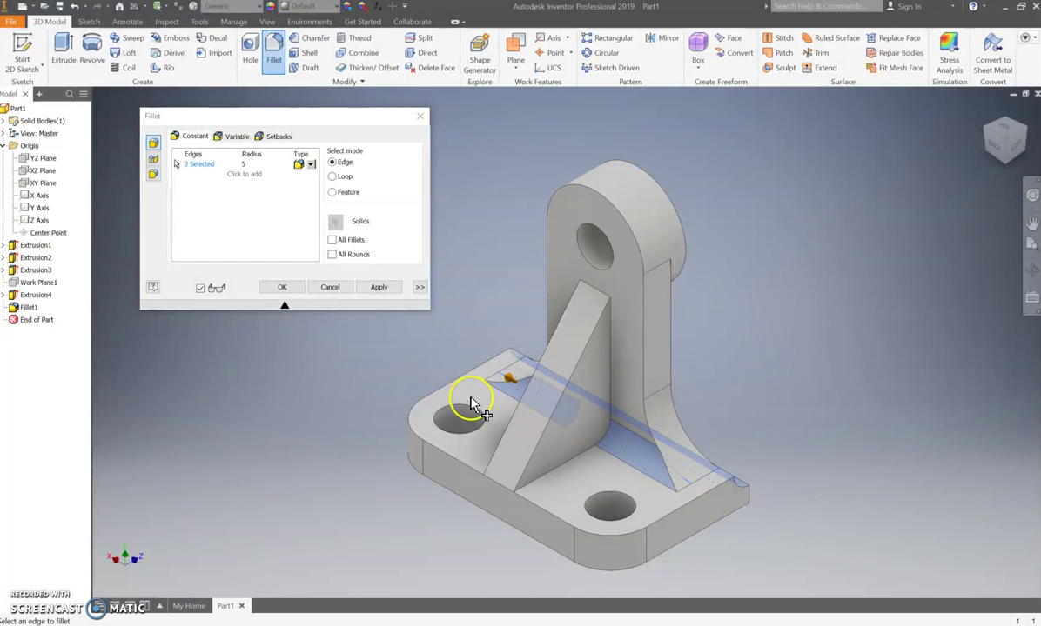
pyautogui.click(379, 287)
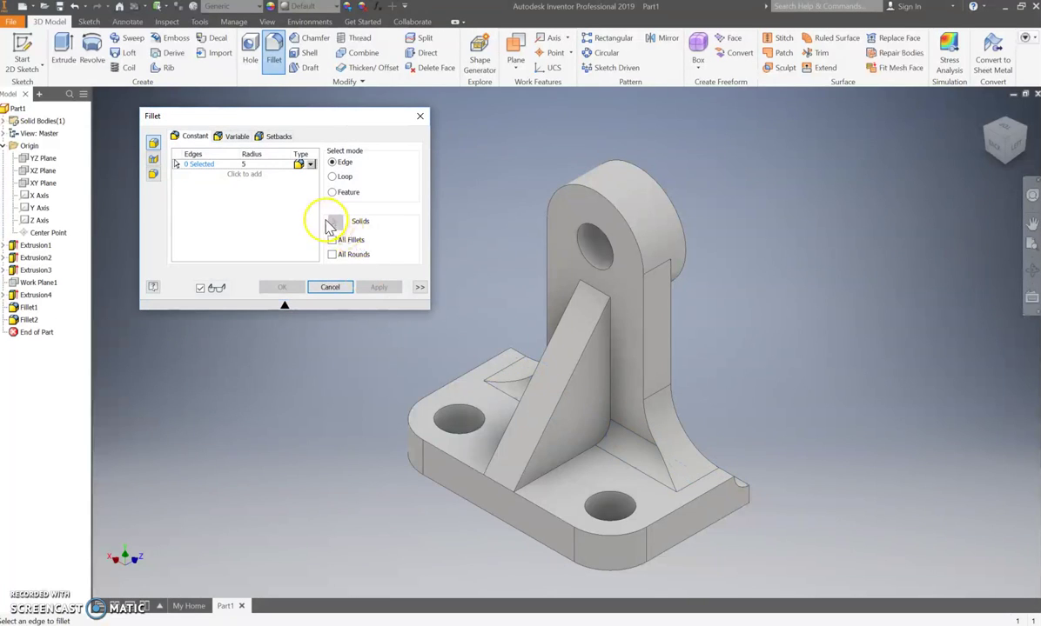
# Fillet the edges where both sides of the triangular rib meet the upright and base with a 5 mm radius, and finish filleting
pyautogui.click(612, 368)
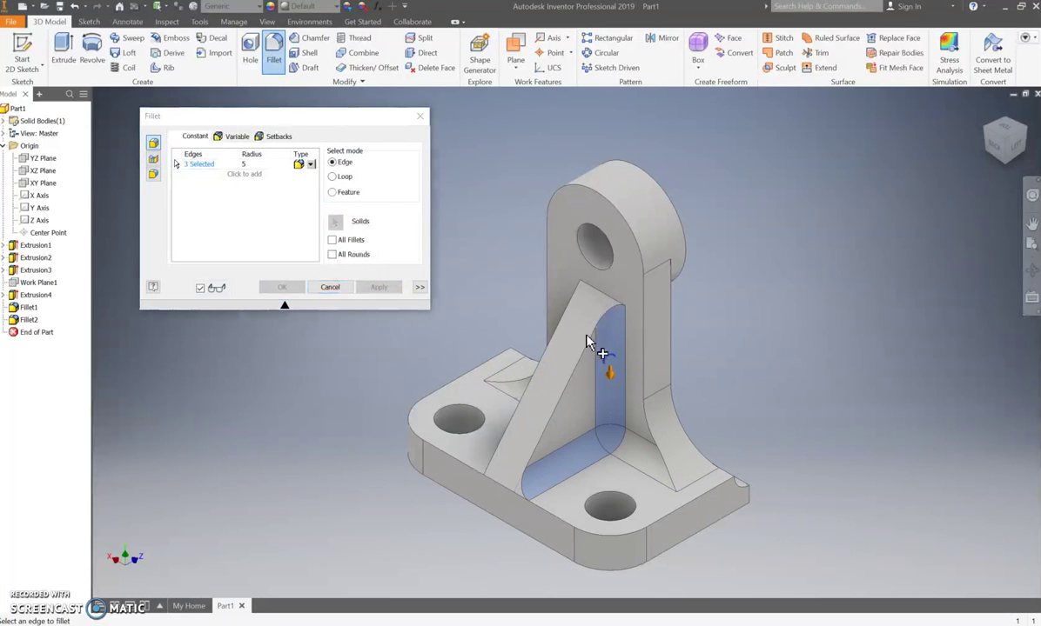
pyautogui.click(580, 327)
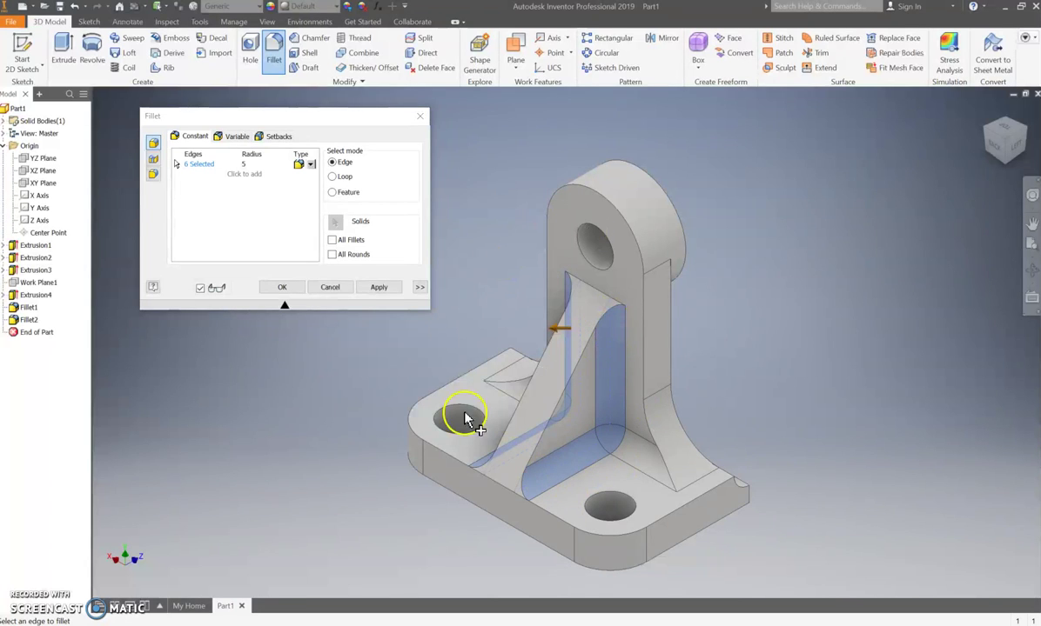
pyautogui.click(372, 291)
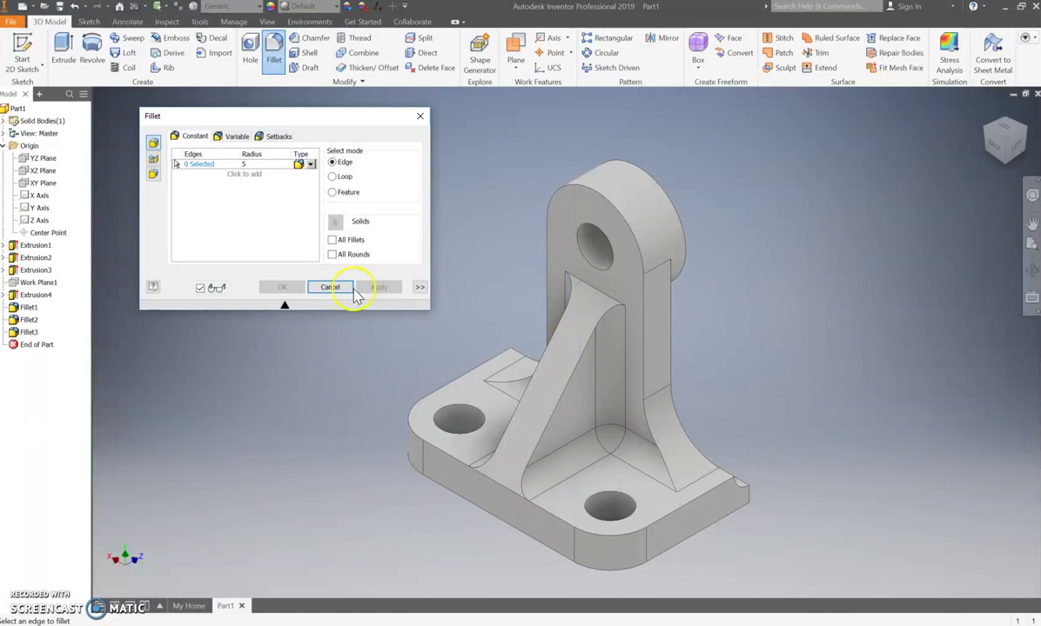
pyautogui.click(419, 117)
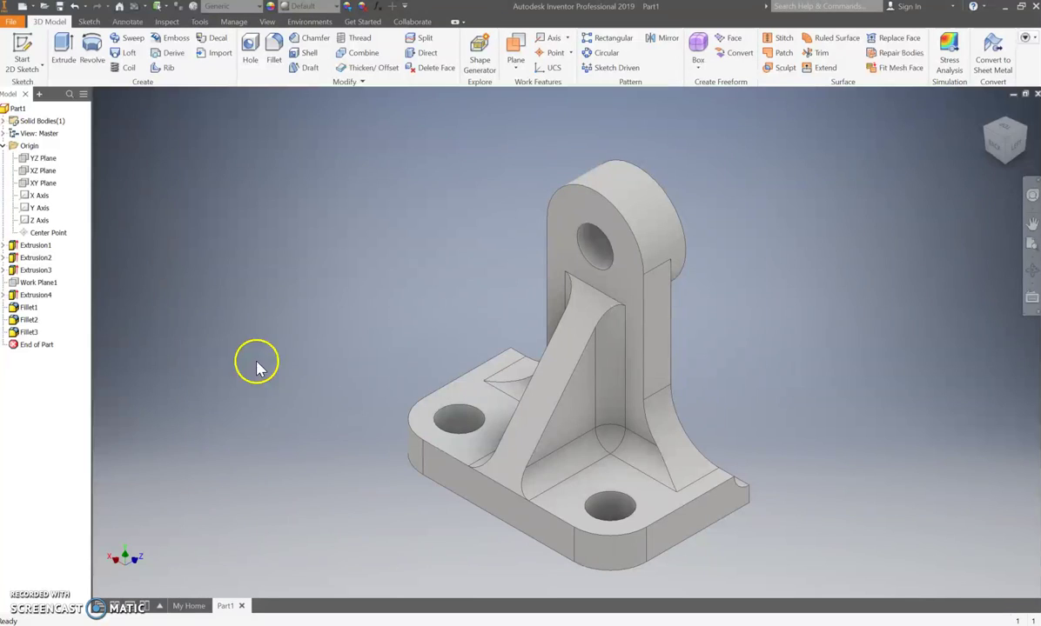
# Check the bracket's material on the drawing and set the part's material to Iron, Cast
pyautogui.click(1026, 132)
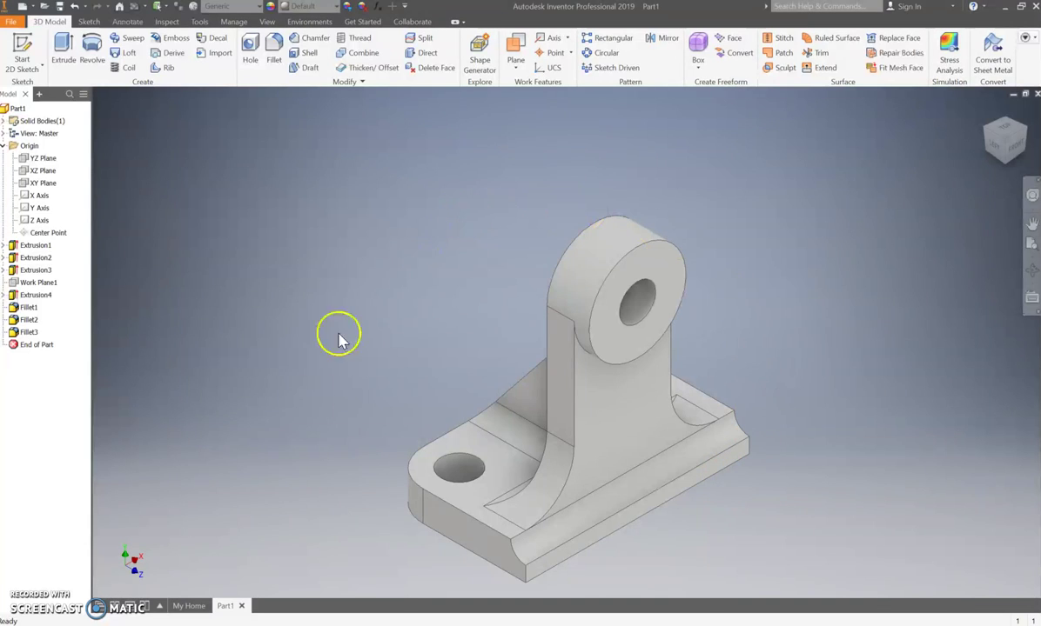
pyautogui.click(161, 625)
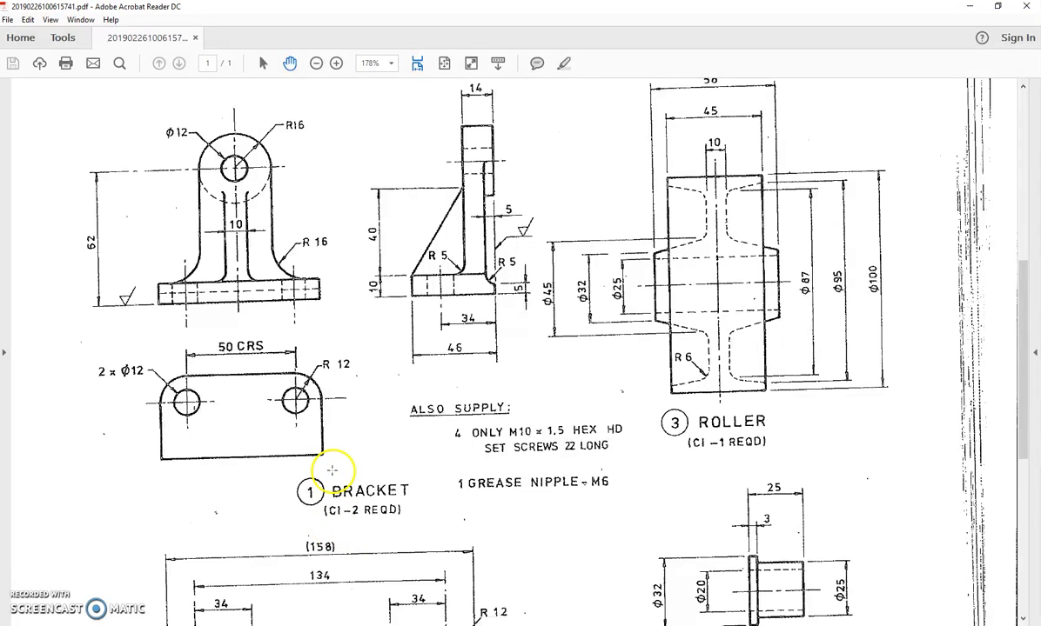
pyautogui.hotkey('alt', 'Tab')
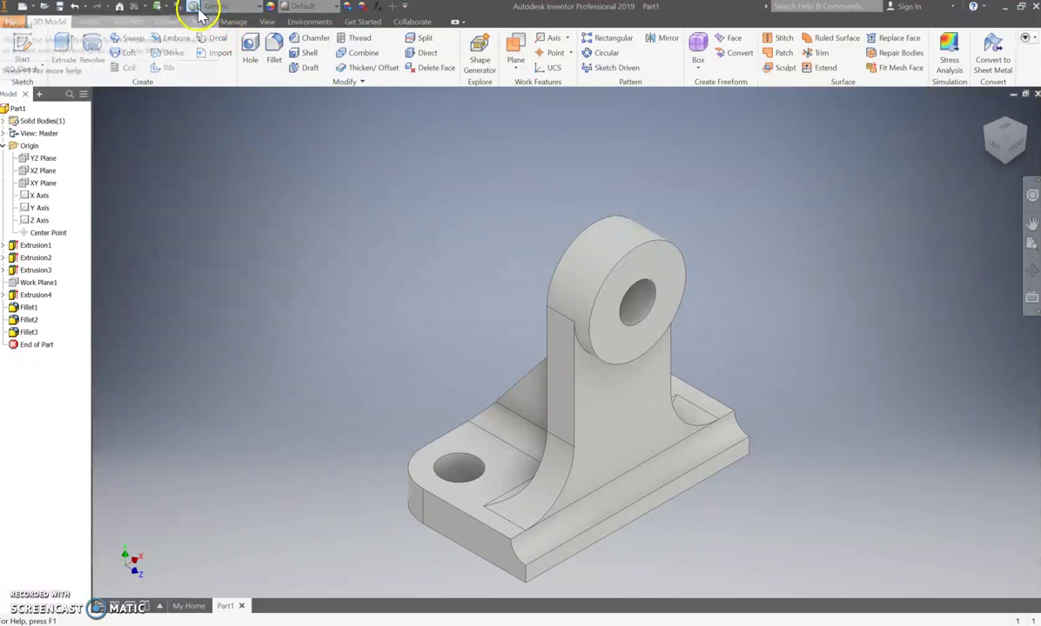
pyautogui.click(251, 10)
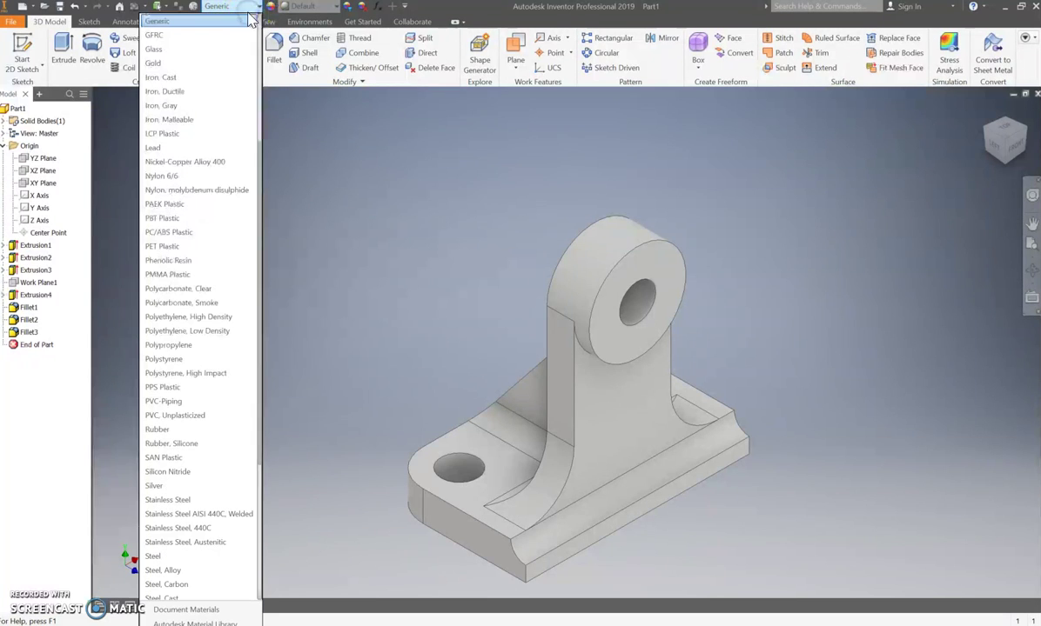
pyautogui.click(177, 81)
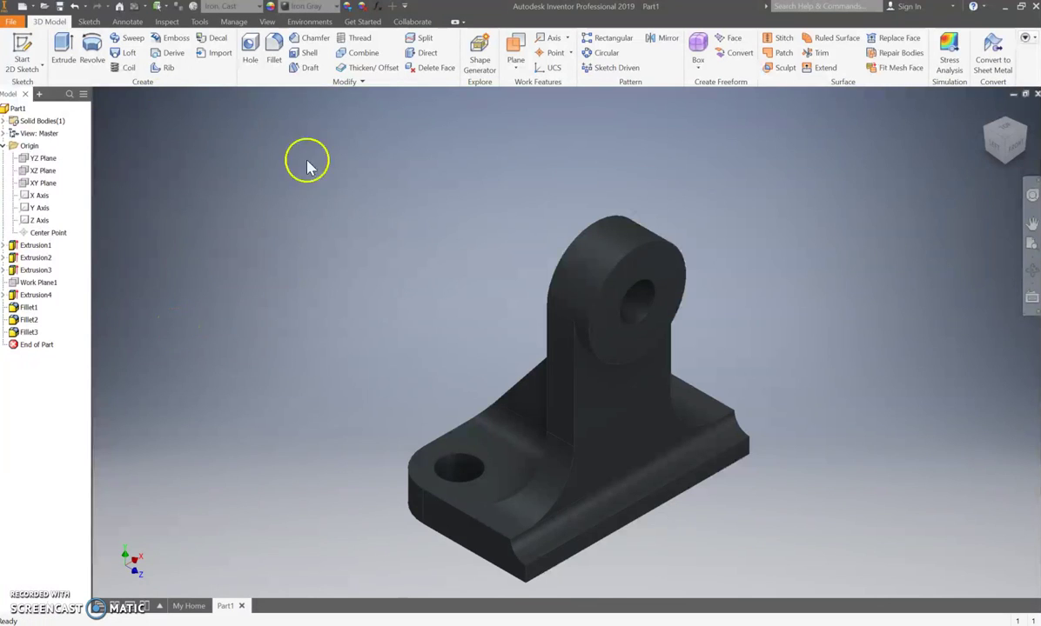
# Set the whole part's appearance to Smooth - Yellow
pyautogui.click(299, 7)
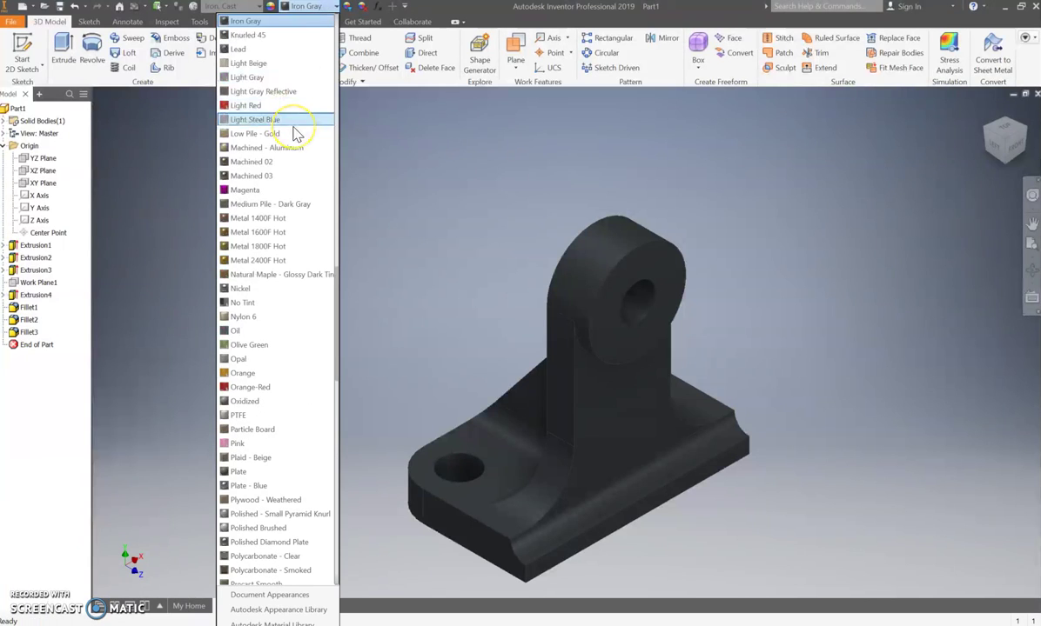
pyautogui.scroll(-20, 268, 291)
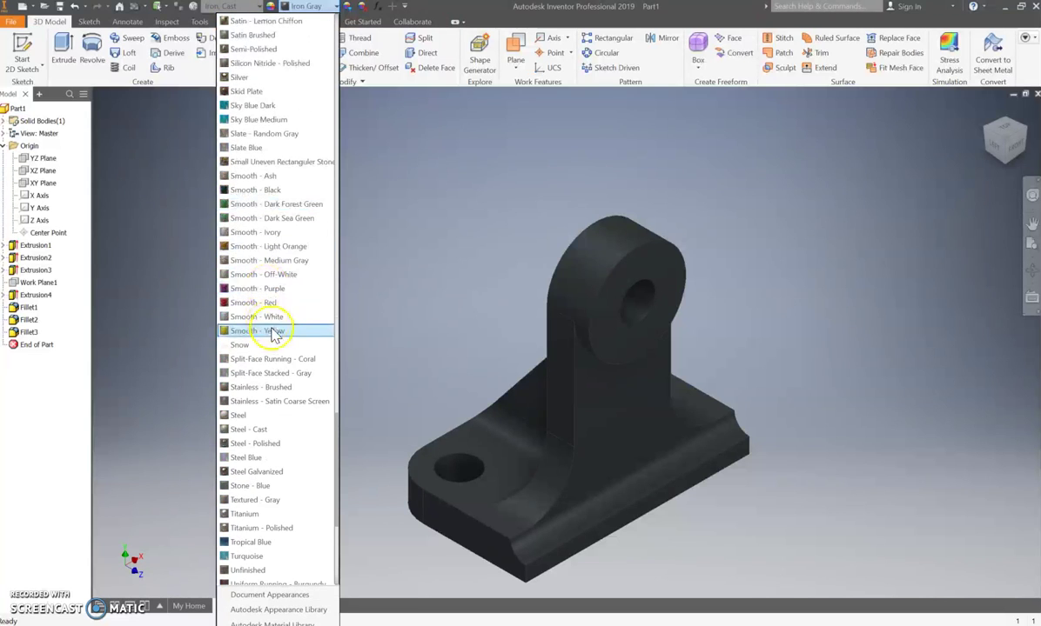
pyautogui.click(269, 332)
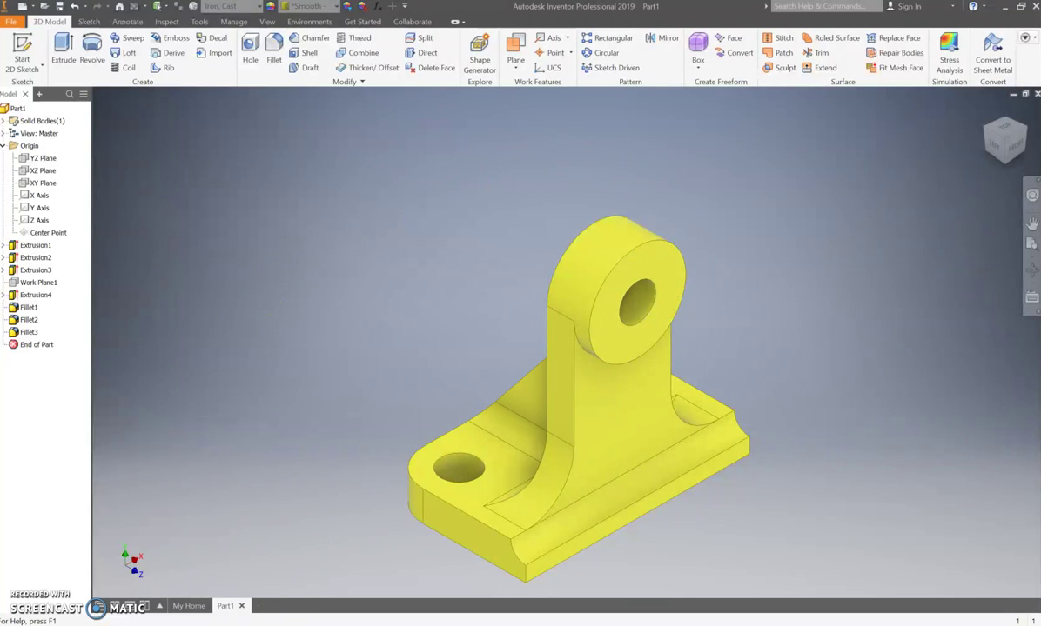
# Apply the Iron - Cast appearance to the boss's front face, the upright's hole, both base holes and the base's underside
pyautogui.hotkey('alt', 'Tab')
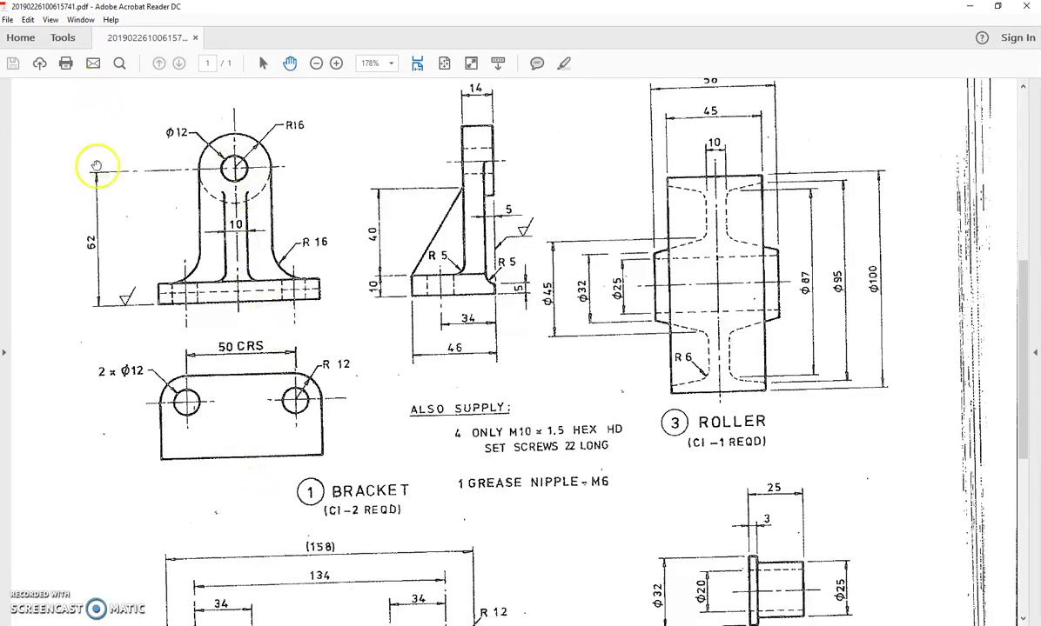
pyautogui.moveTo(165, 625)
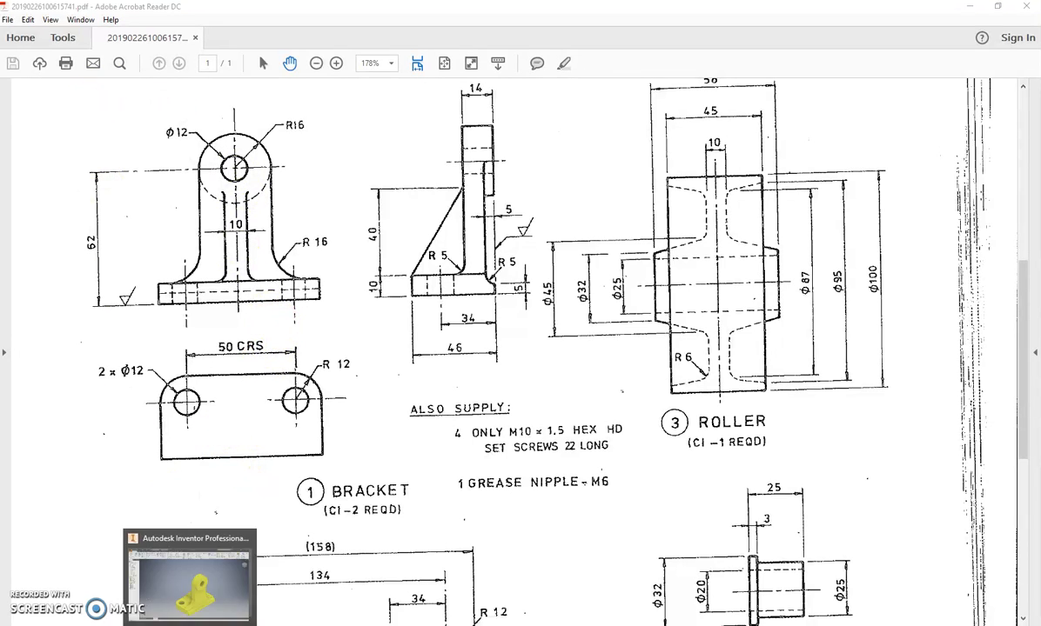
pyautogui.click(202, 625)
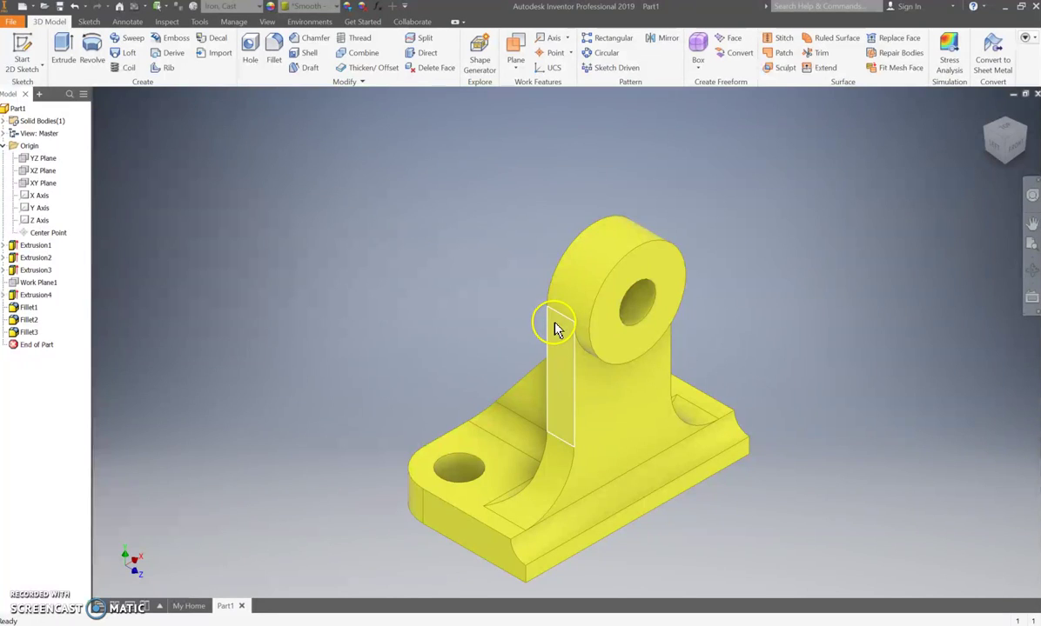
pyautogui.click(636, 347)
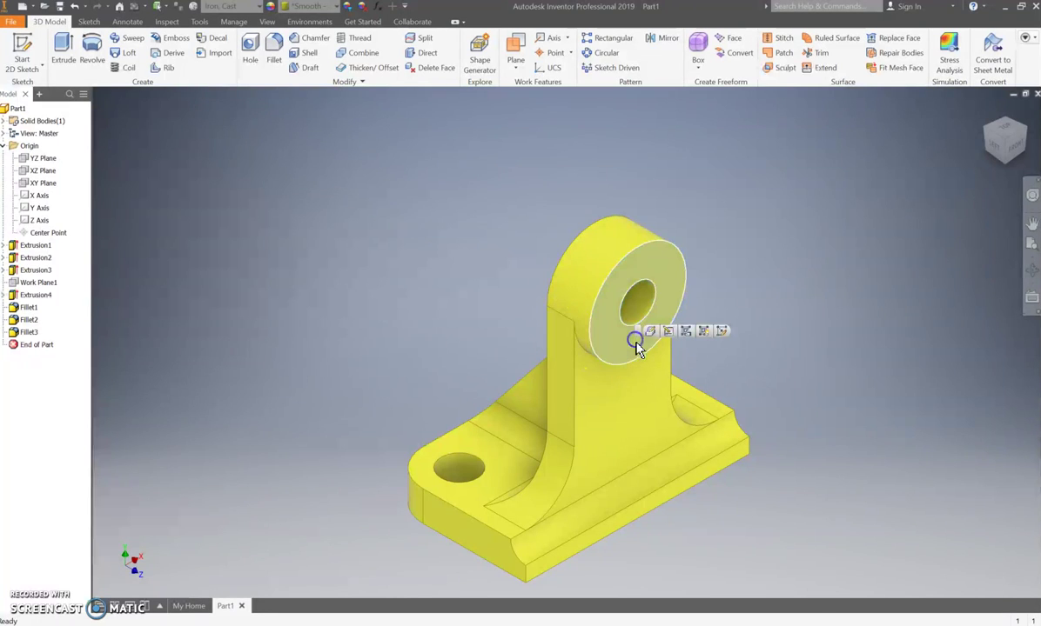
pyautogui.keyDown('ctrl'); pyautogui.click(634, 312); pyautogui.keyUp('ctrl')
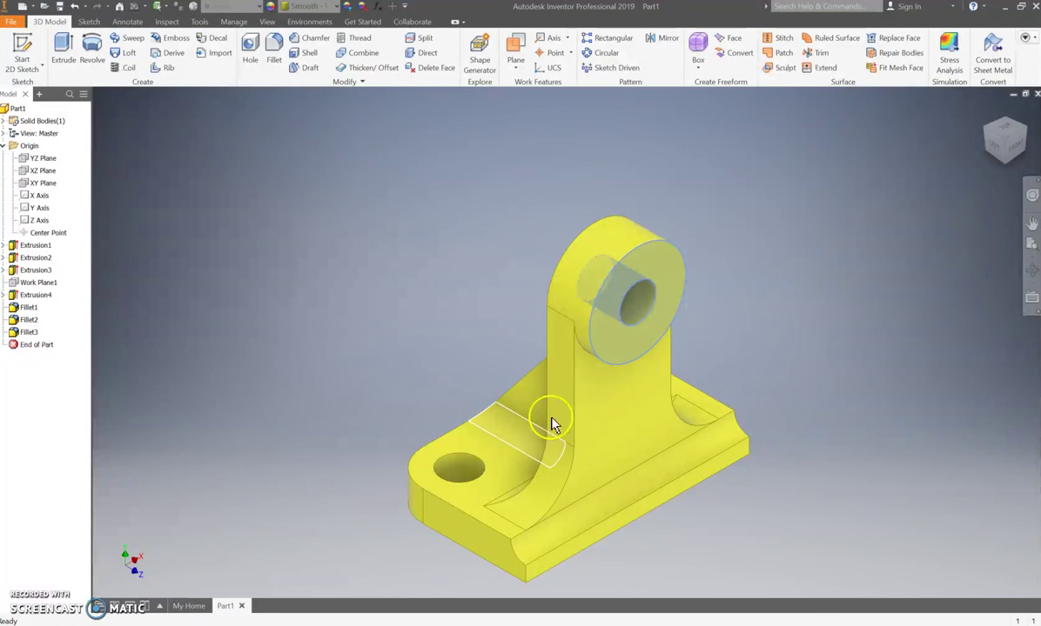
pyautogui.keyDown('ctrl'); pyautogui.click(471, 467); pyautogui.keyUp('ctrl')
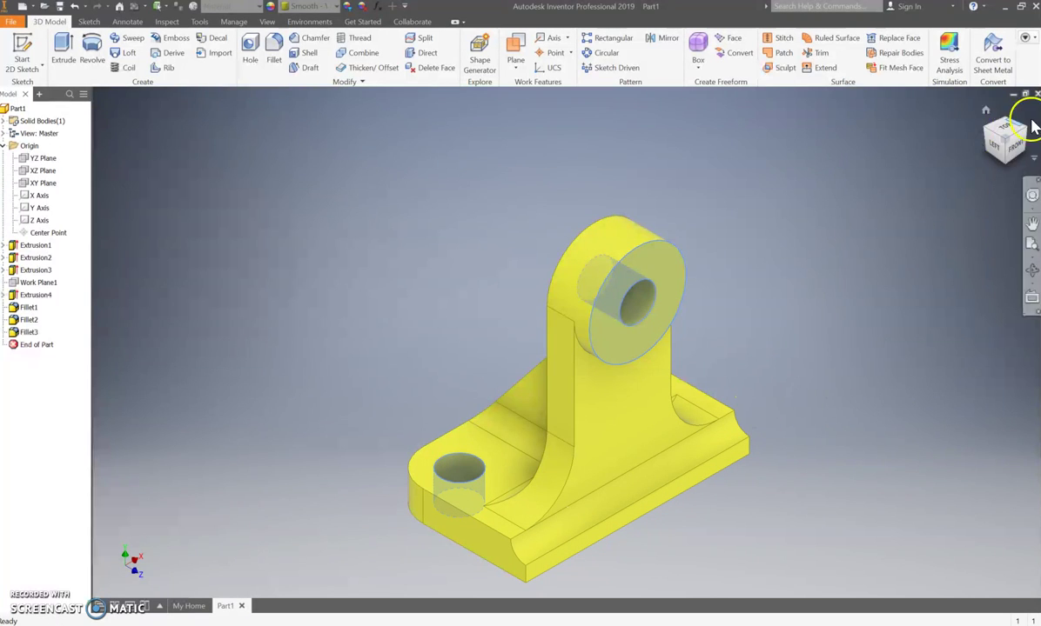
pyautogui.click(989, 130)
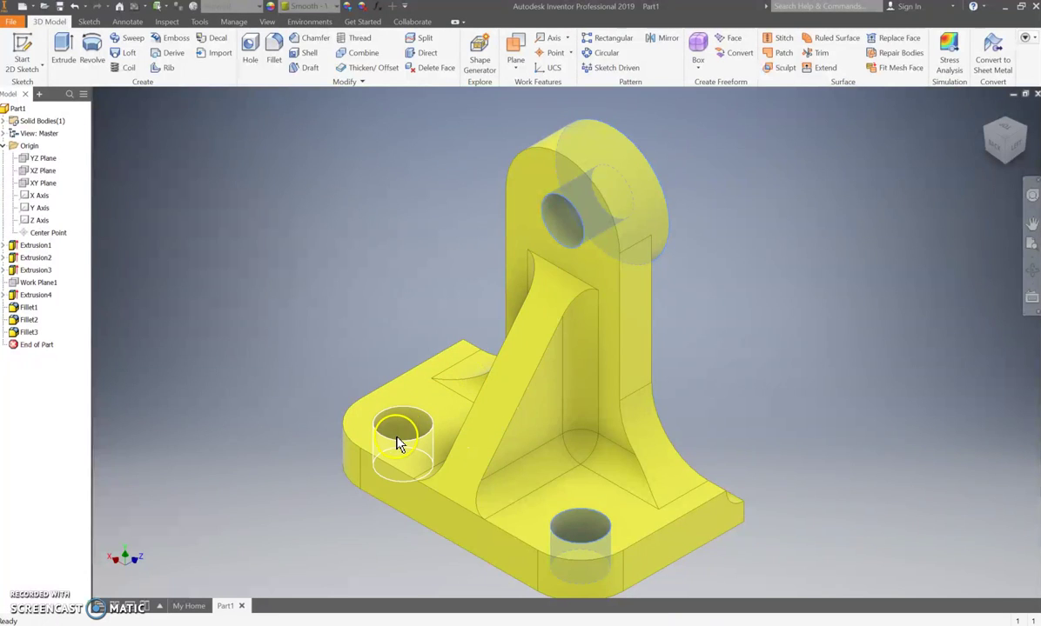
pyautogui.click(1005, 172)
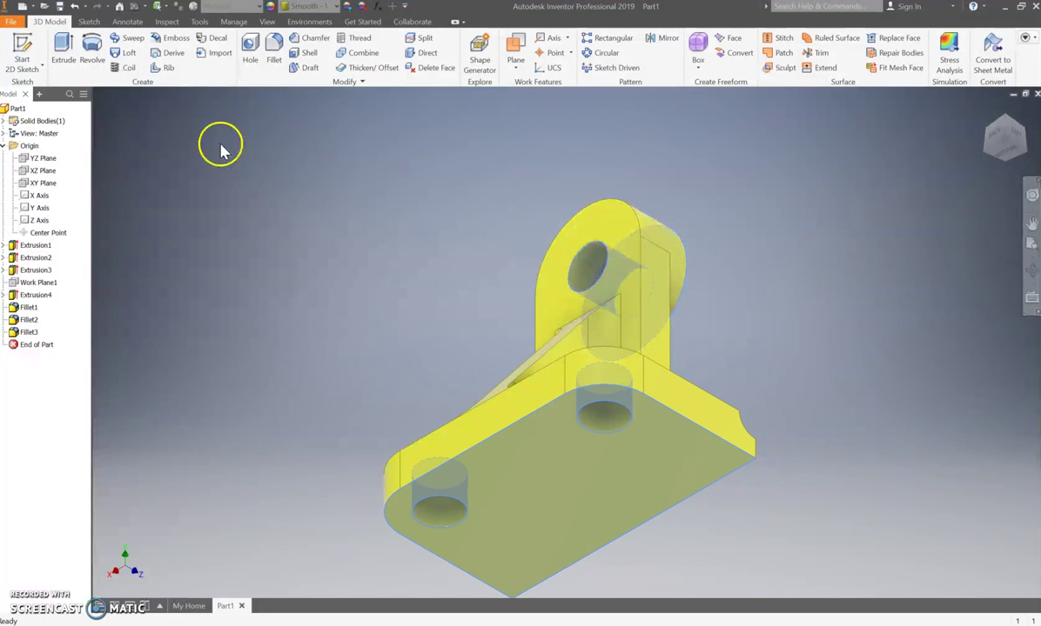
pyautogui.click(316, 11)
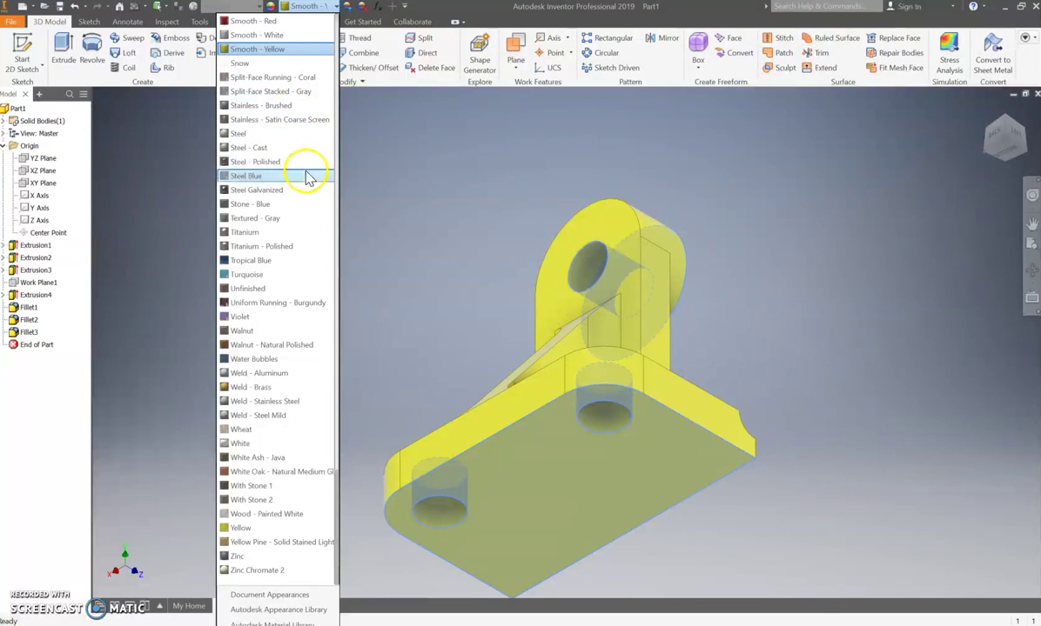
pyautogui.scroll(7, 291, 135)
pyautogui.scroll(20, 287, 133)
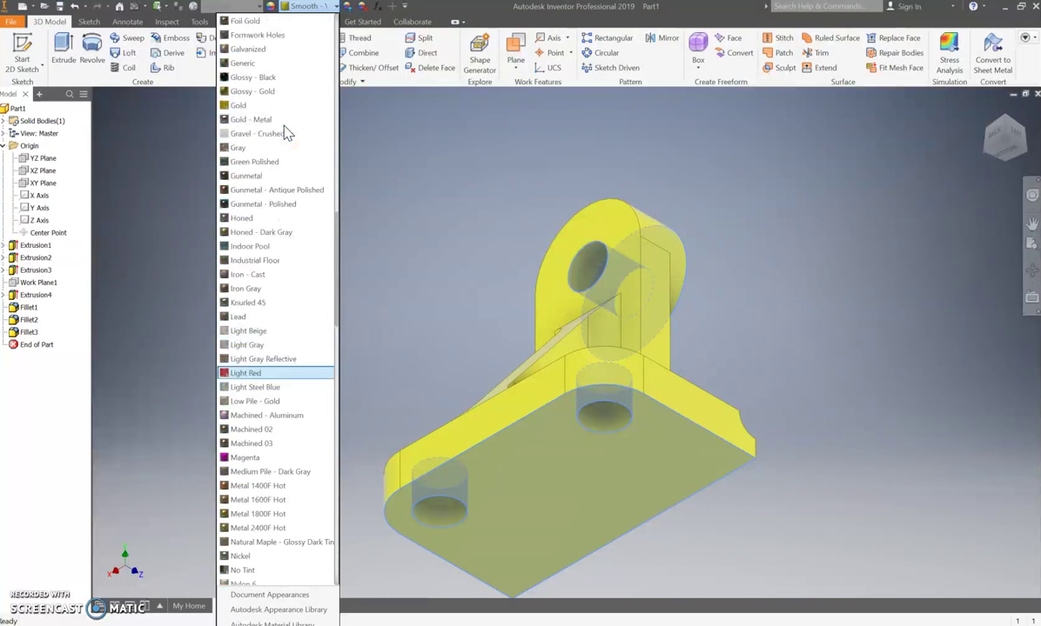
pyautogui.scroll(1, 259, 138)
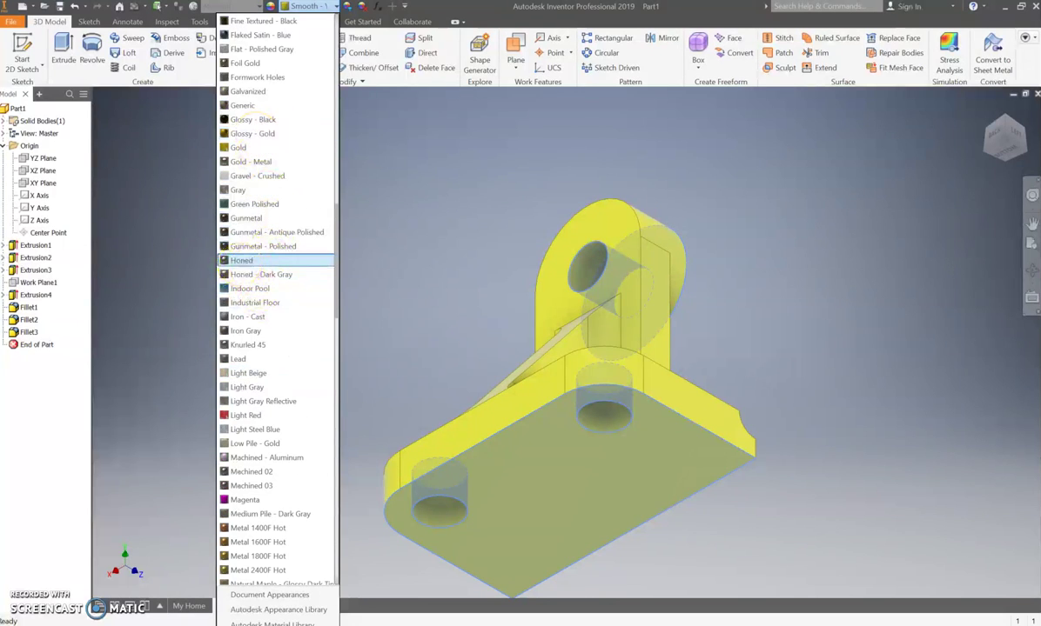
pyautogui.click(247, 317)
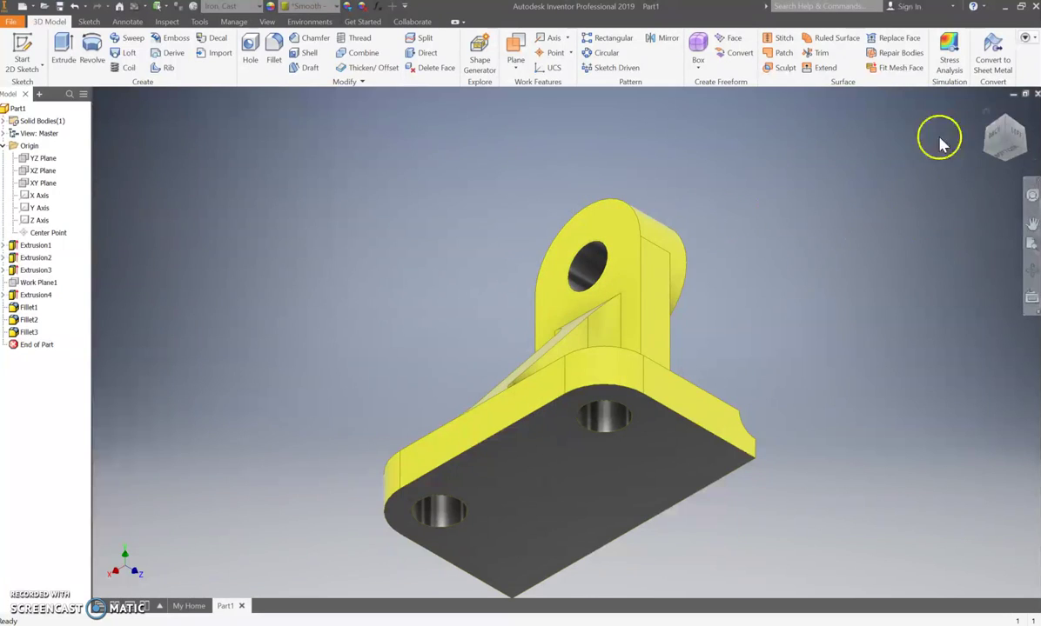
# Apply the Iron - Cast appearance to the narrow vertical face along the base's front edge, matching the boss's front face
pyautogui.click(1007, 120)
pyautogui.click(1029, 135)
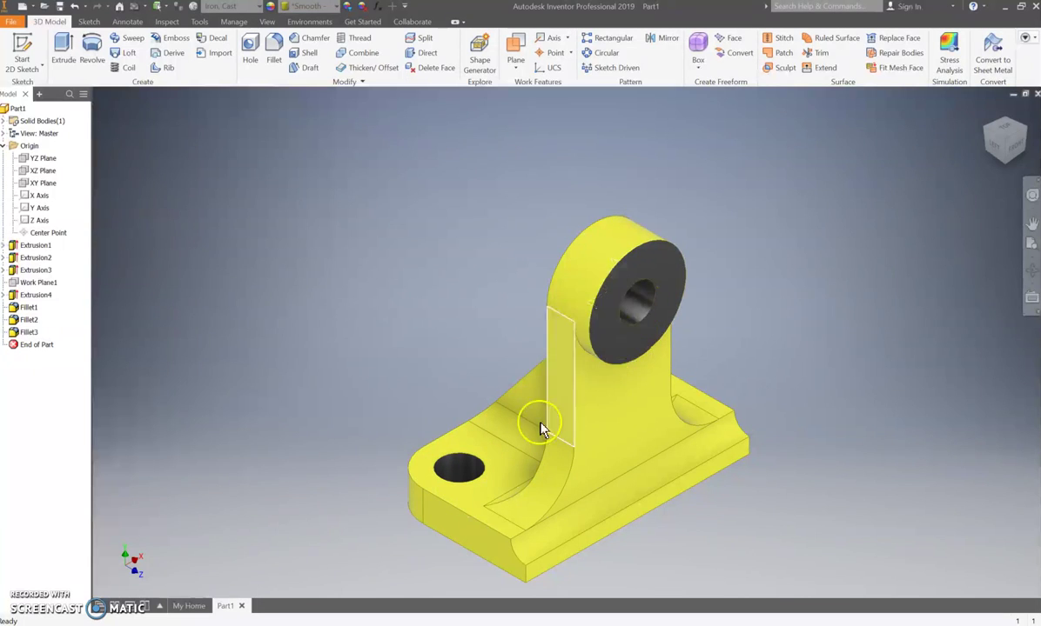
pyautogui.click(726, 468)
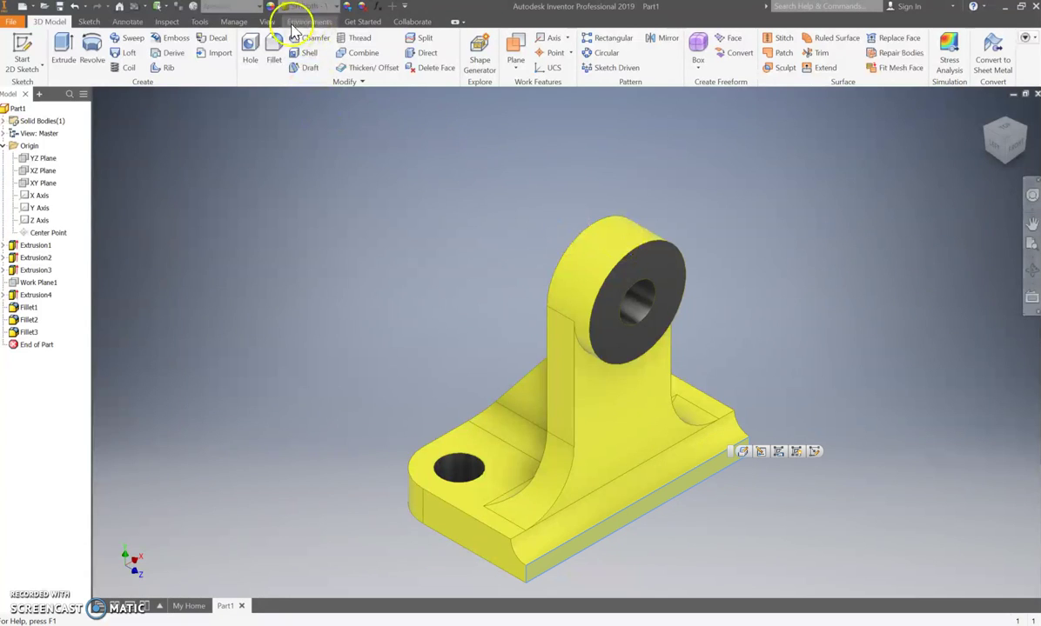
pyautogui.click(315, 8)
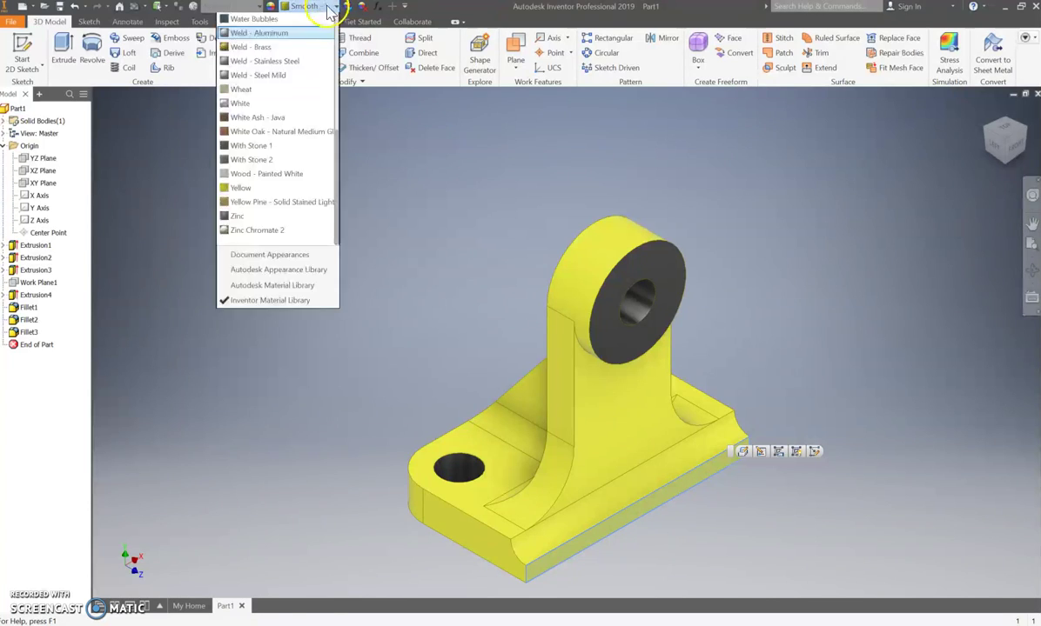
pyautogui.scroll(14, 297, 76)
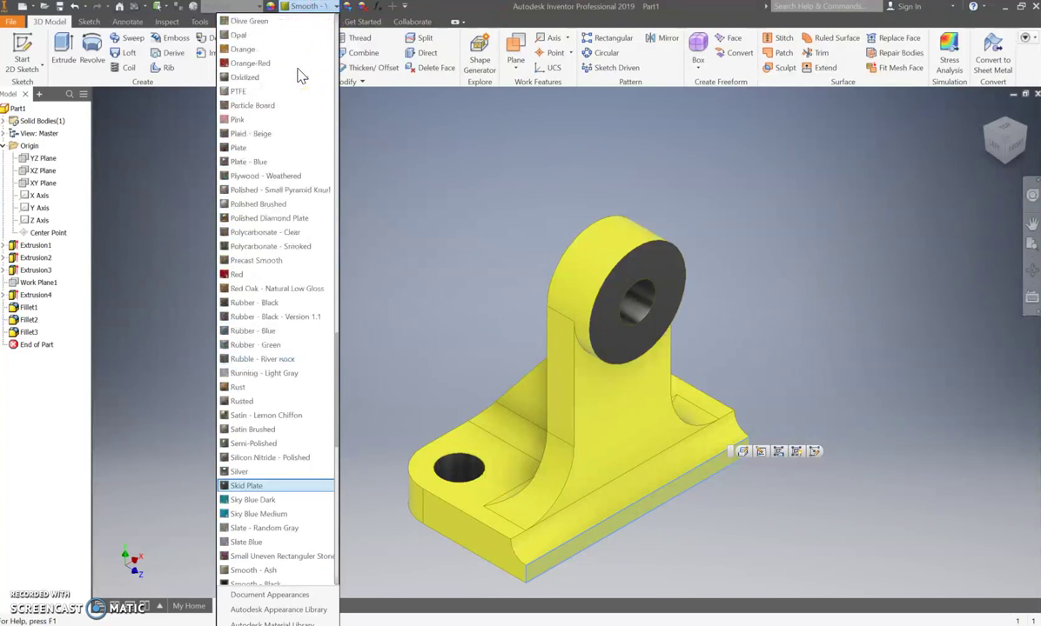
pyautogui.scroll(6, 297, 76)
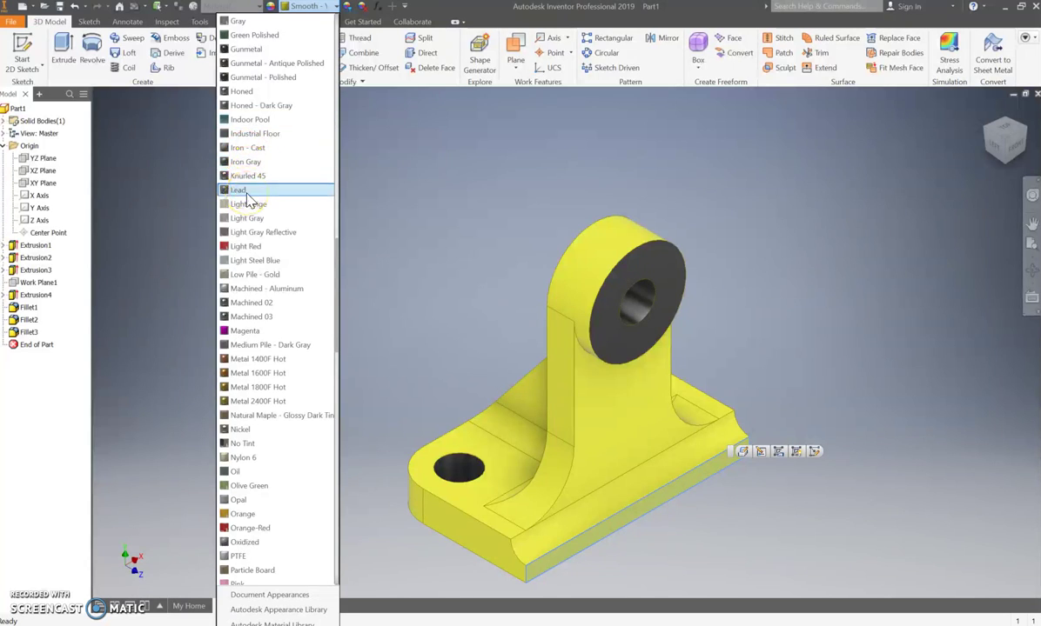
pyautogui.click(221, 167)
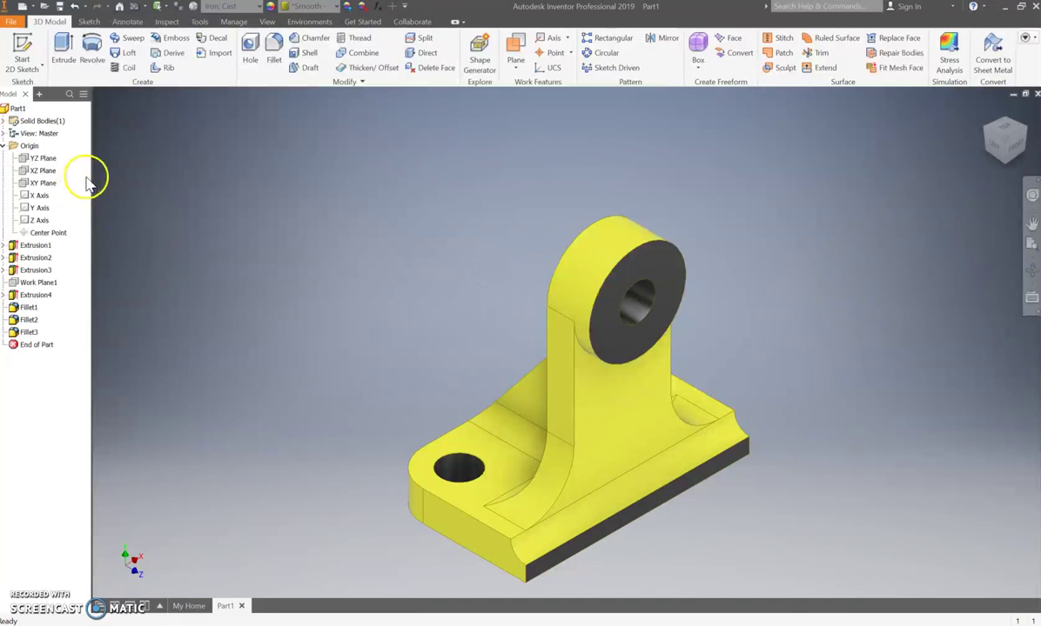
# Rename the part's top-level entry in the model tree as 1 BRACKET
pyautogui.click(14, 109)
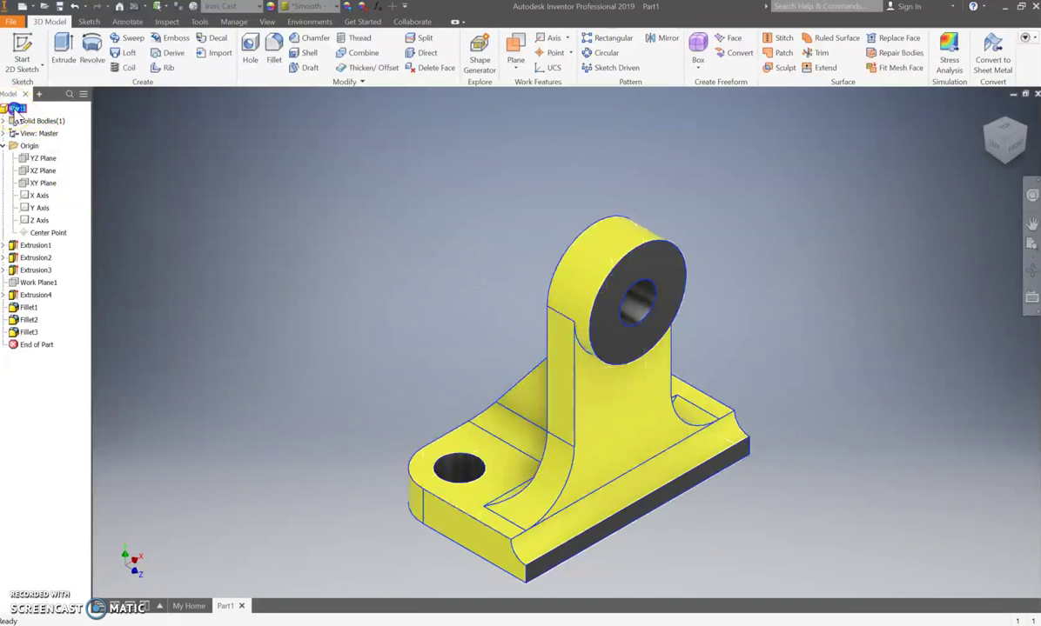
pyautogui.click(17, 110)
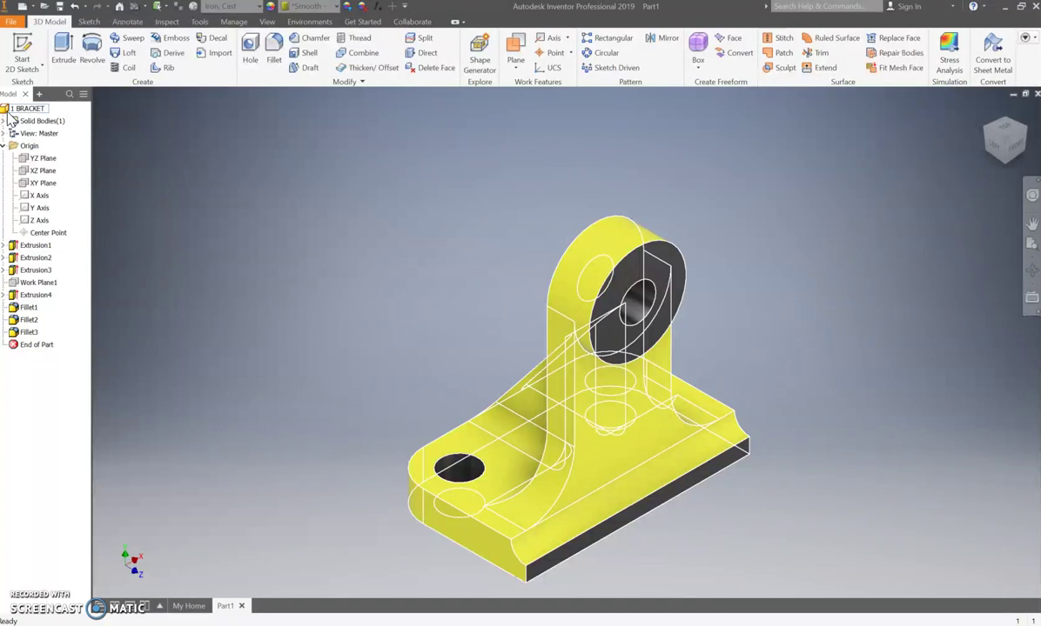
pyautogui.click(37, 109)
# Save the part as 1 BRACKET.ipt in the 19 ROLLER BRACKET folder
pyautogui.click(11, 23)
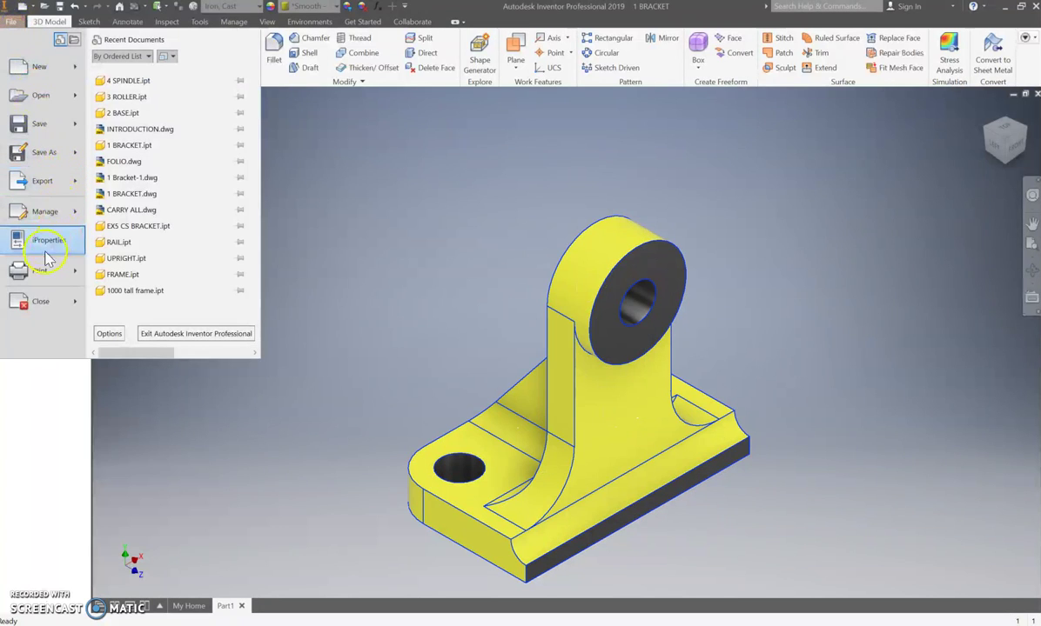
pyautogui.click(38, 160)
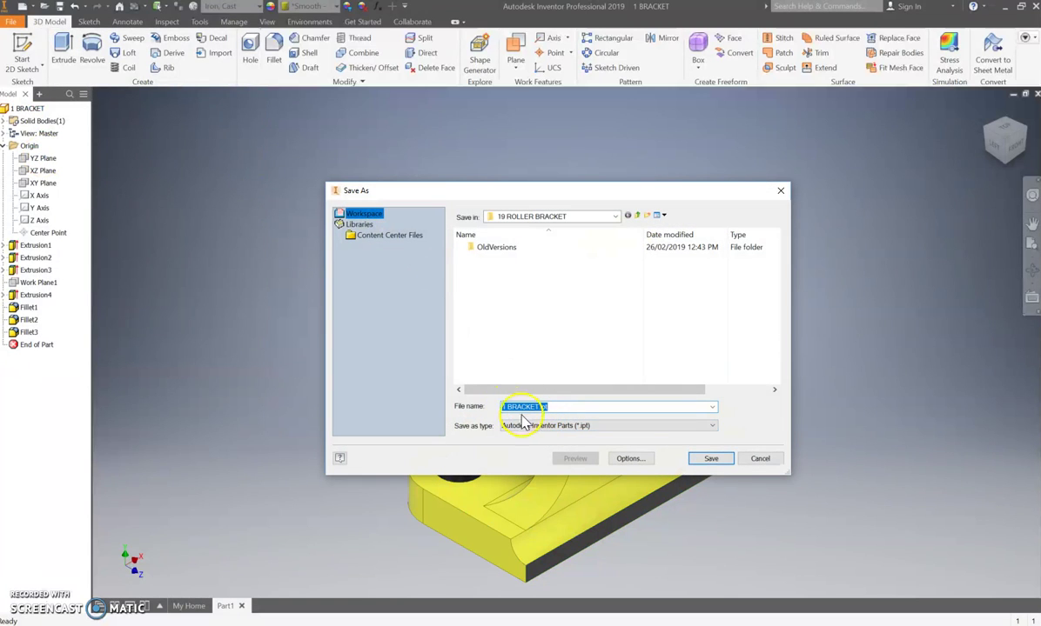
pyautogui.click(709, 459)
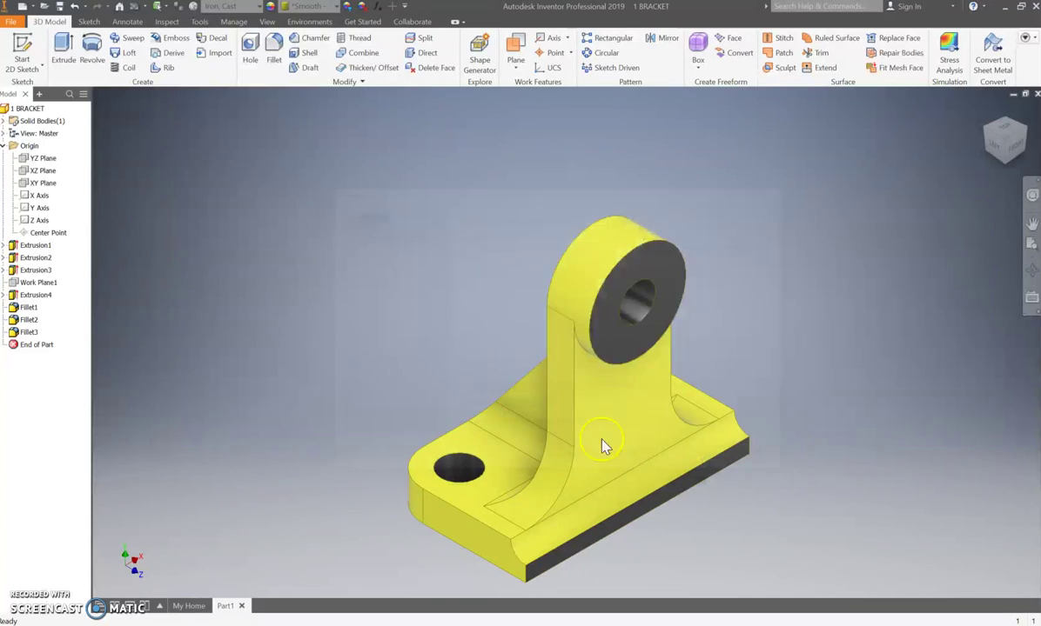